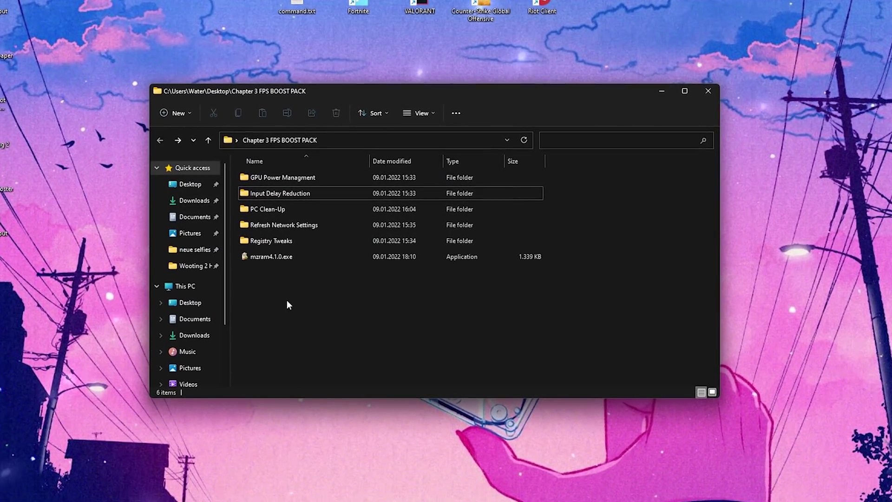
# - Run the iwr debloat command, then paste 'netsh winsock Reset' into the admin Command Prompt
pyautogui.click(264, 260)
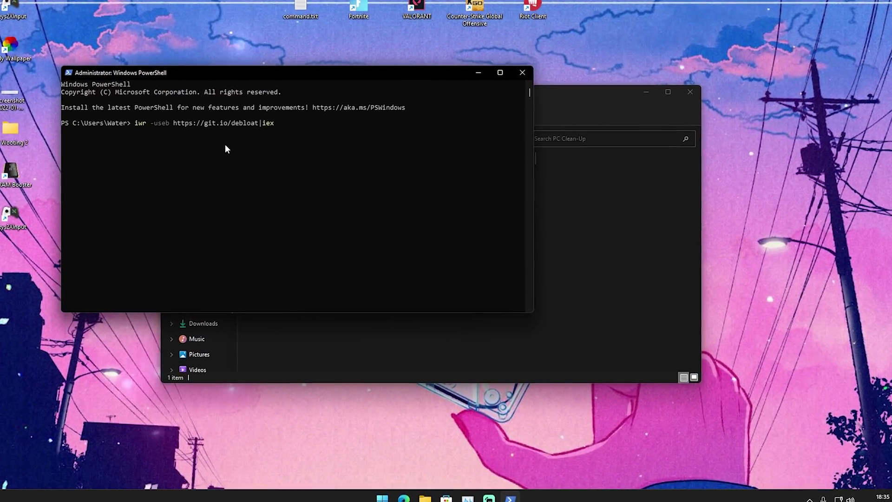
pyautogui.press('Return')
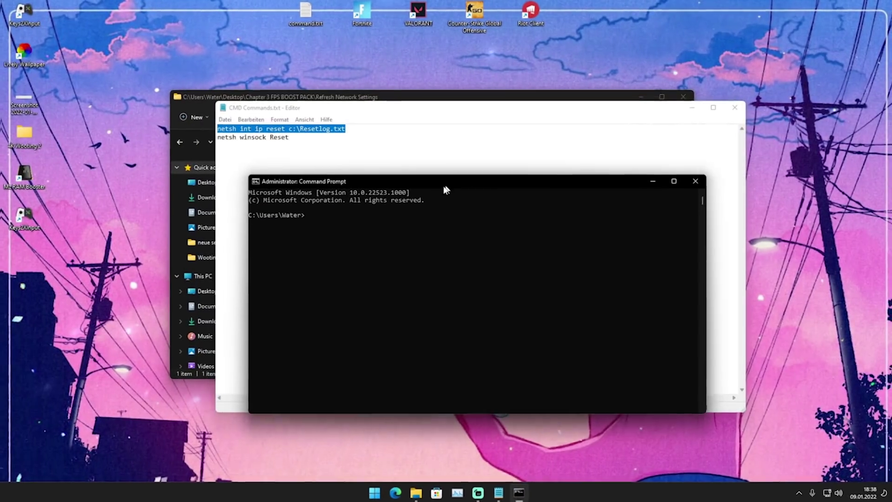
pyautogui.click(364, 158)
pyautogui.moveTo(288, 137); pyautogui.dragTo(217, 137)
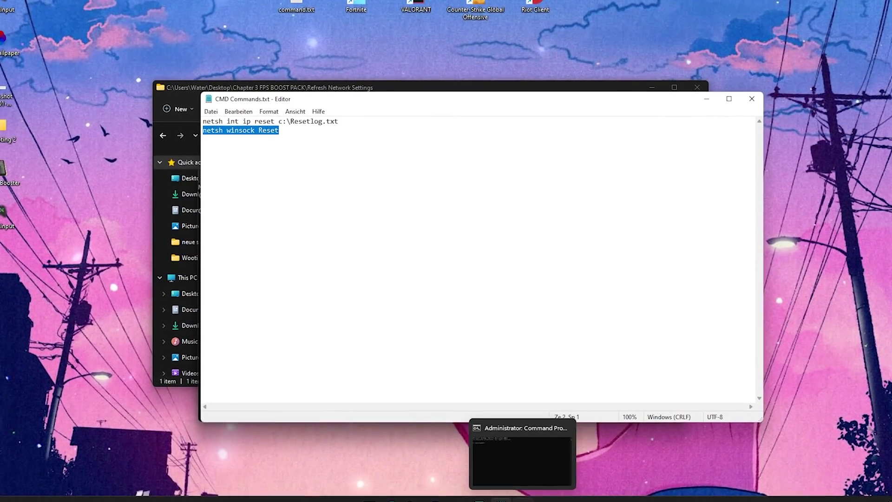
pyautogui.click(519, 492)
pyautogui.moveTo(389, 177); pyautogui.dragTo(244, 156)
pyautogui.rightClick(139, 228)
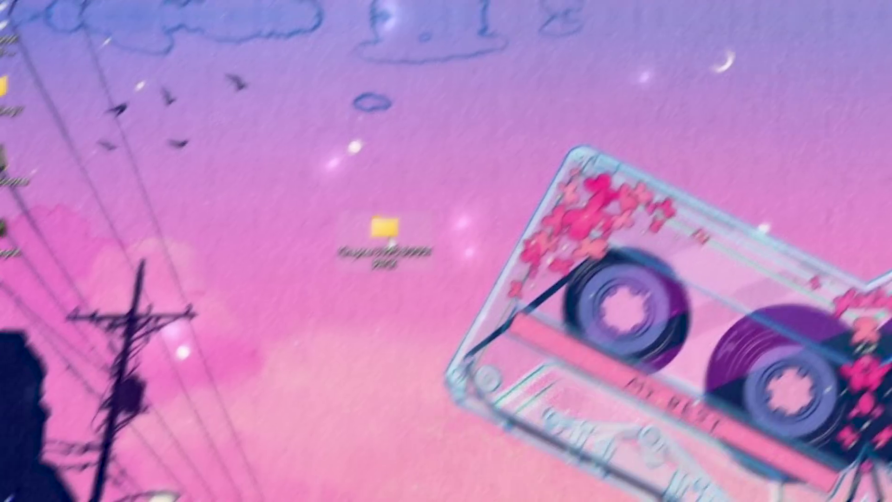
# - Open the Chapter 3 FPS BOOST PACK folder, centre its window, and select mzram4.1.0.exe
pyautogui.doubleClick(407, 221)
pyautogui.moveTo(232, 34); pyautogui.dragTo(367, 90)
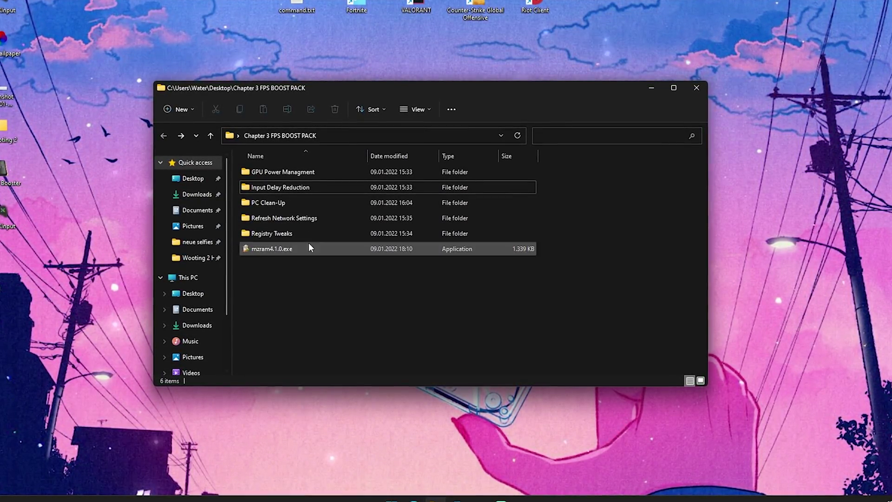
pyautogui.click(264, 252)
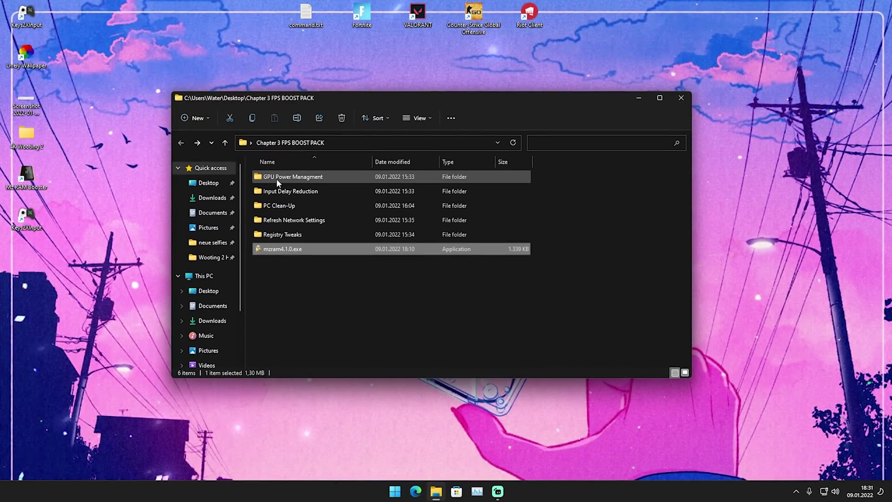
# - Open GPU Power Managment and merge Disable GpuEnergyDriver.reg into the registry
pyautogui.click(276, 178)
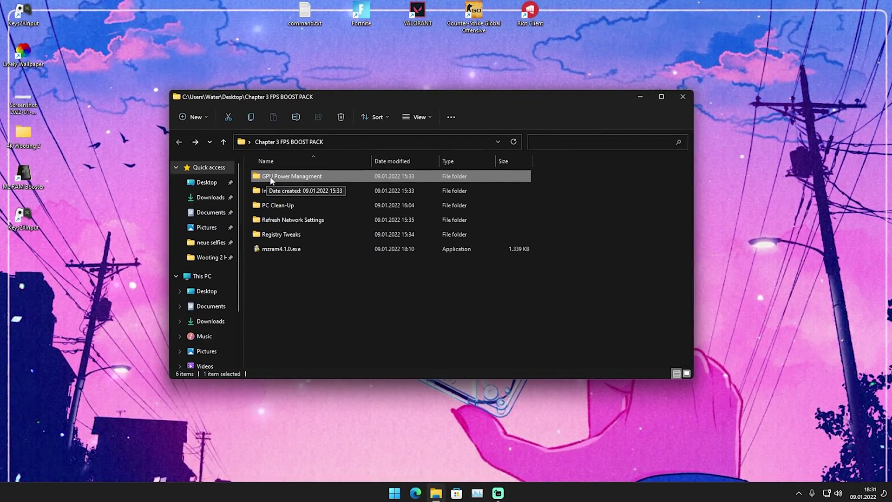
pyautogui.doubleClick(271, 177)
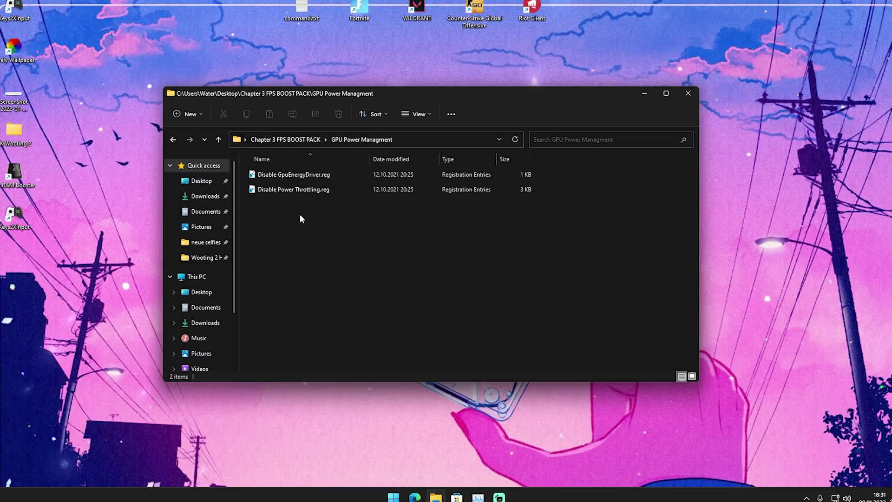
pyautogui.click(260, 174)
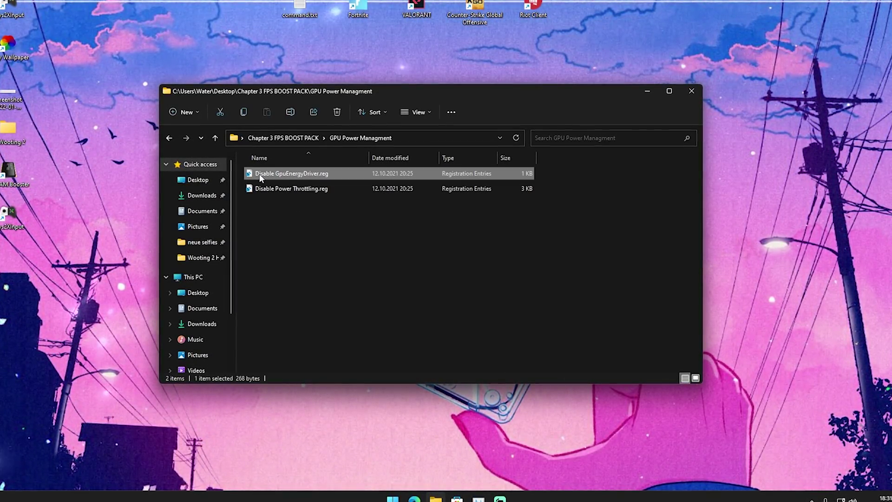
pyautogui.doubleClick(259, 173)
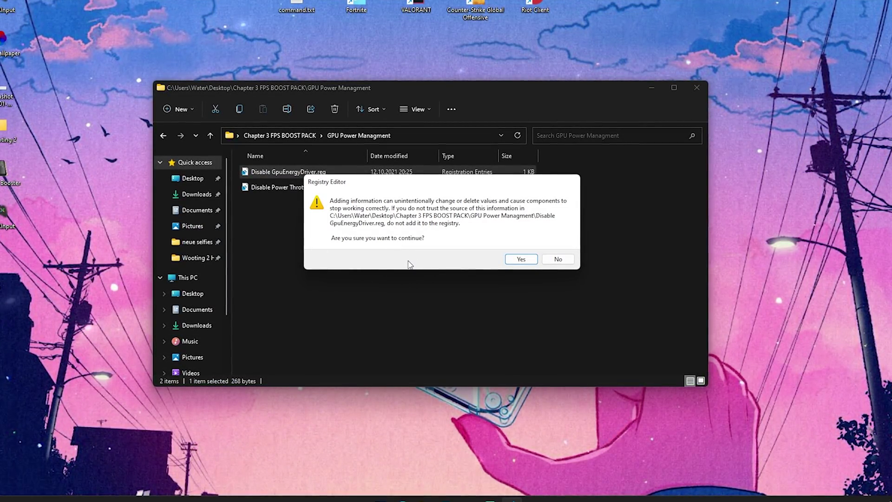
pyautogui.moveTo(346, 193); pyautogui.dragTo(305, 227)
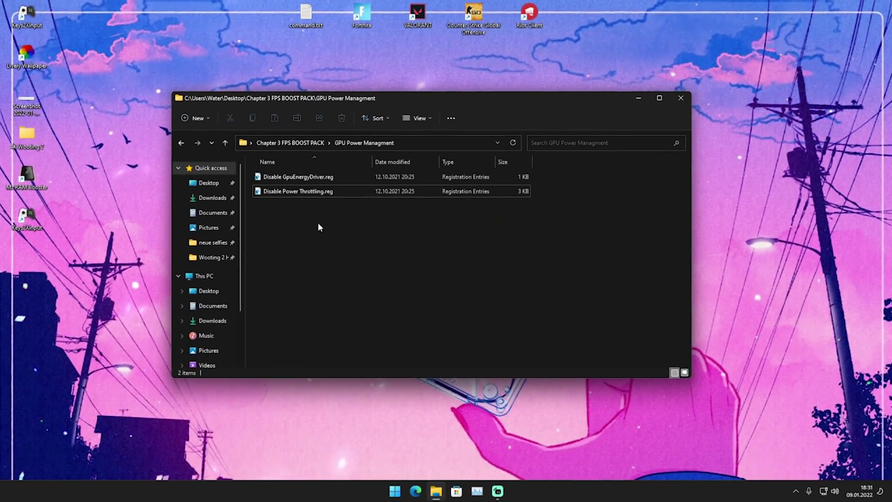
# - Merge Disable Power Throttling.reg into the registry and return to the boost pack folder
pyautogui.doubleClick(291, 194)
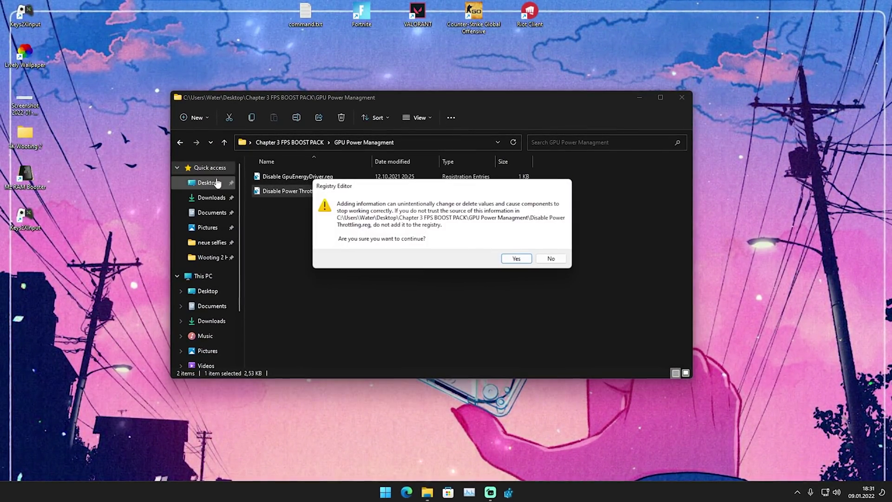
pyautogui.click(516, 258)
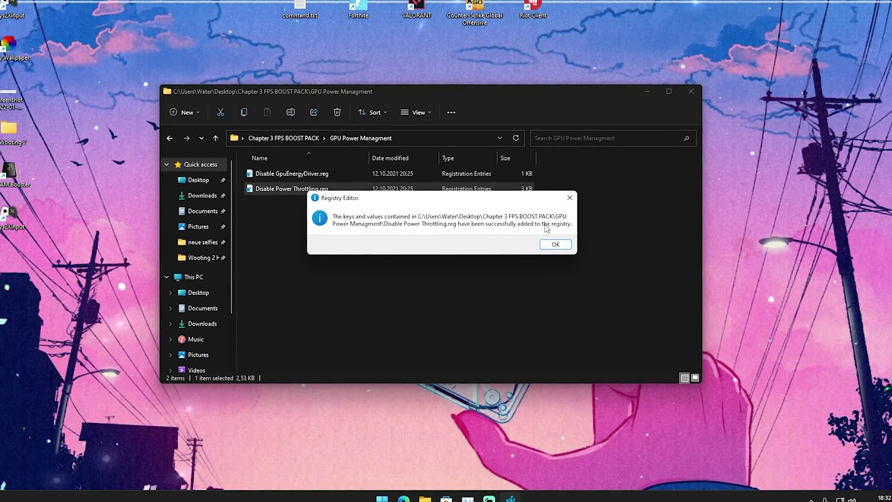
pyautogui.click(553, 244)
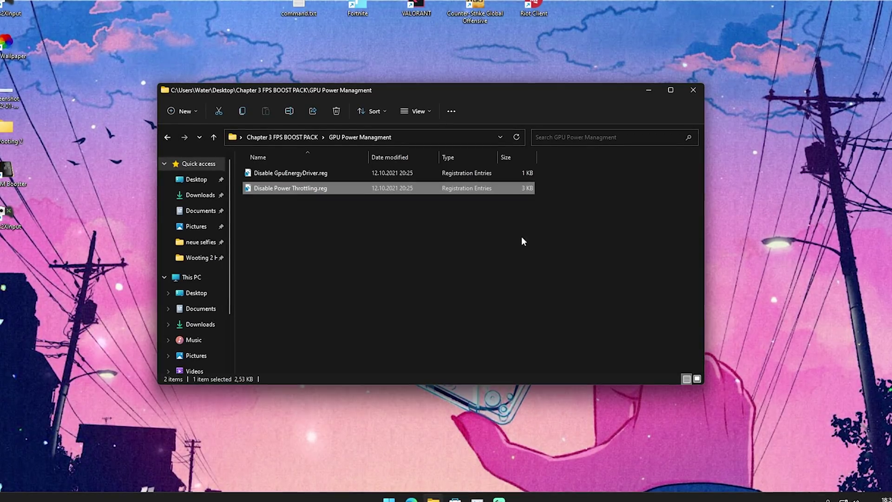
pyautogui.hotkey('alt', 'Up')
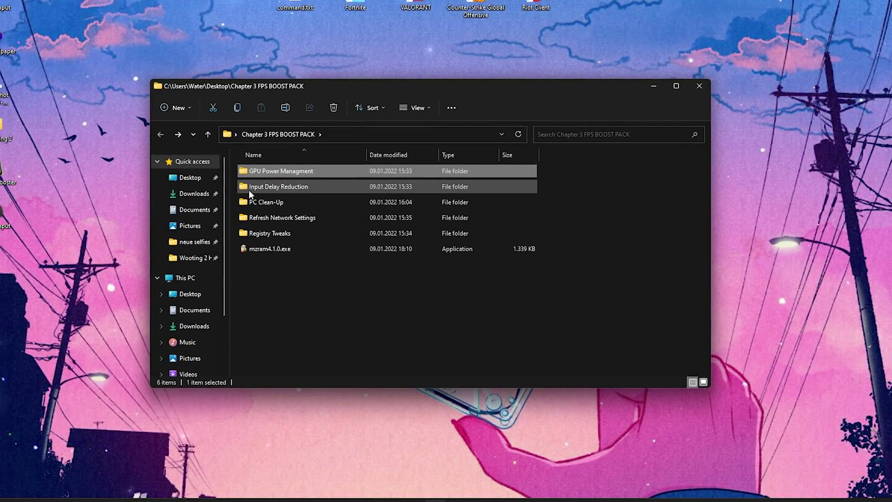
# - Launch TimerResolution from Input Delay Reduction > Controller Latency and set the 0.500 ms maximum
pyautogui.doubleClick(265, 182)
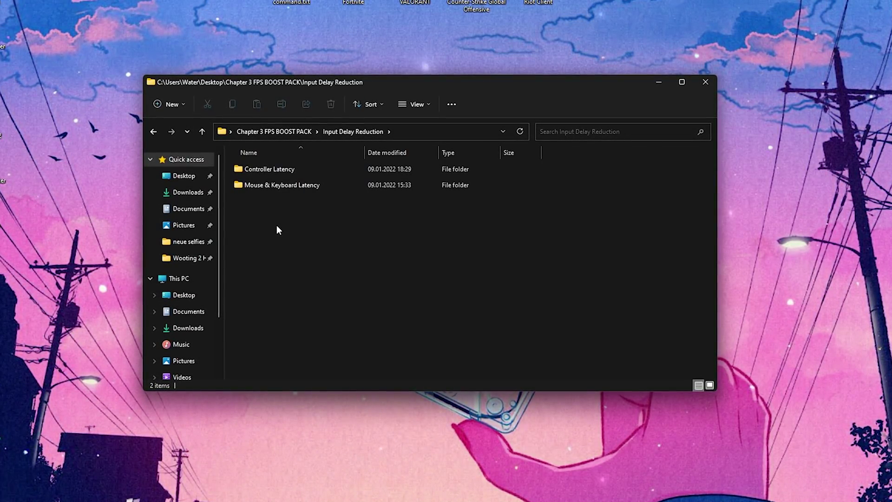
pyautogui.doubleClick(263, 170)
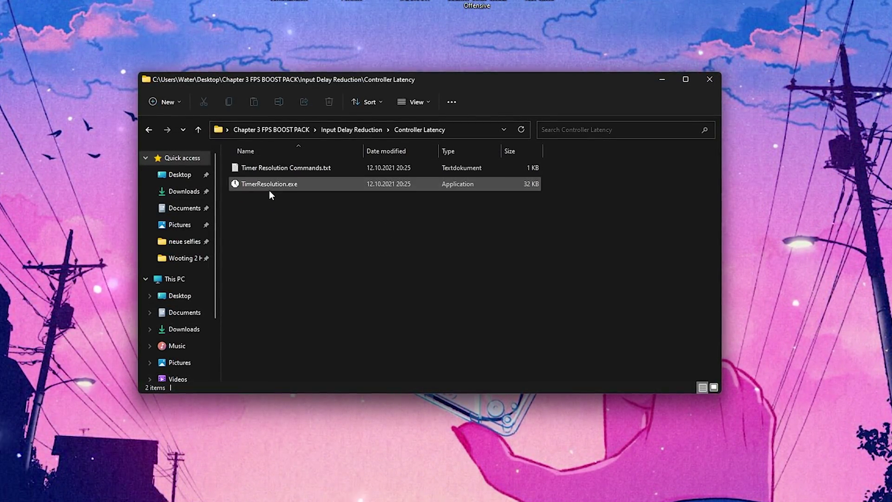
pyautogui.doubleClick(267, 186)
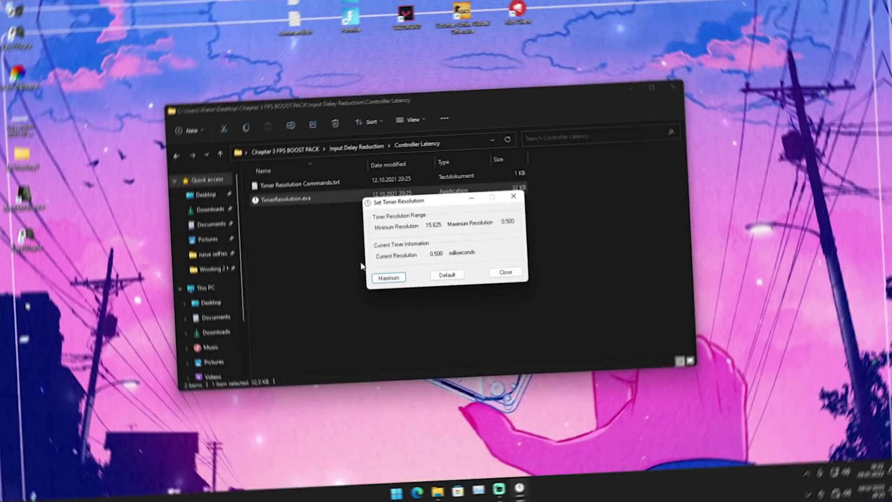
pyautogui.click(386, 275)
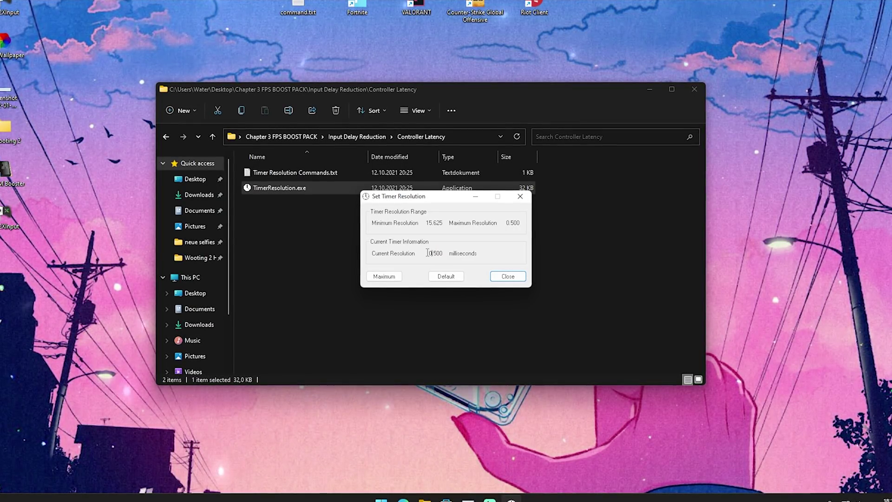
# - Open Timer Resolution Commands.txt, dismiss the timer window, and launch Command Prompt as administrator
pyautogui.doubleClick(294, 171)
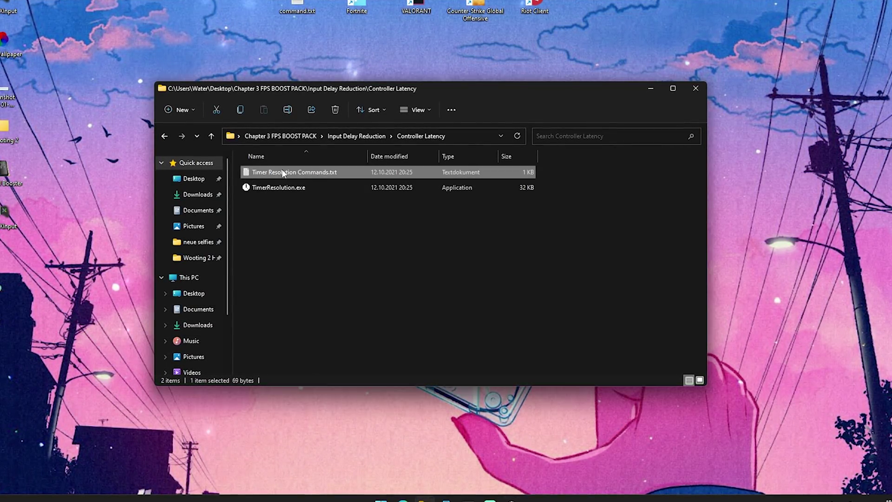
pyautogui.click(345, 90)
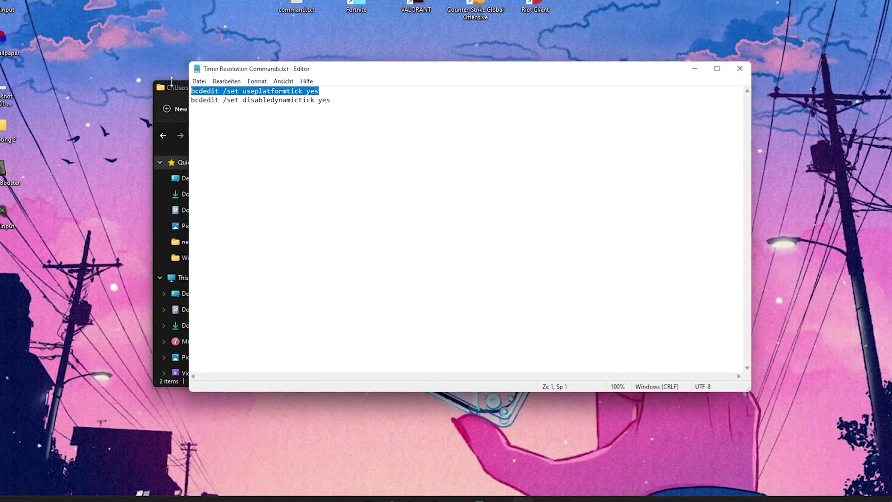
pyautogui.moveTo(499, 84); pyautogui.dragTo(500, 108)
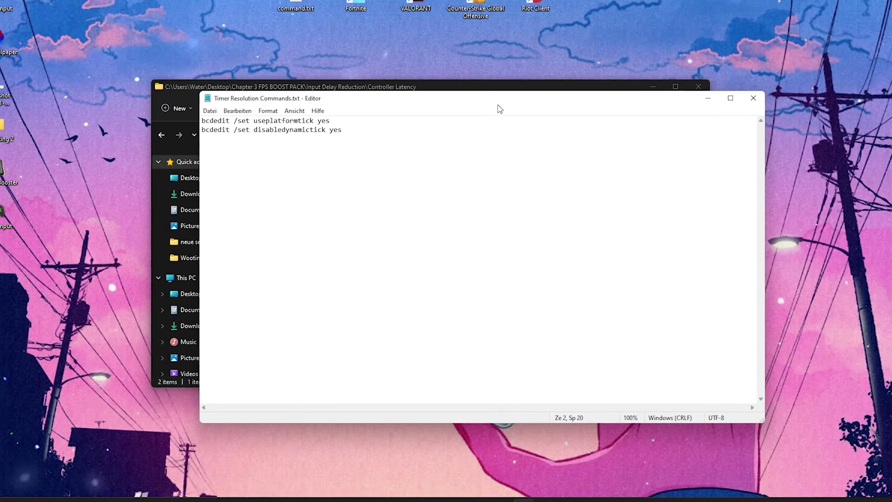
pyautogui.click(510, 500)
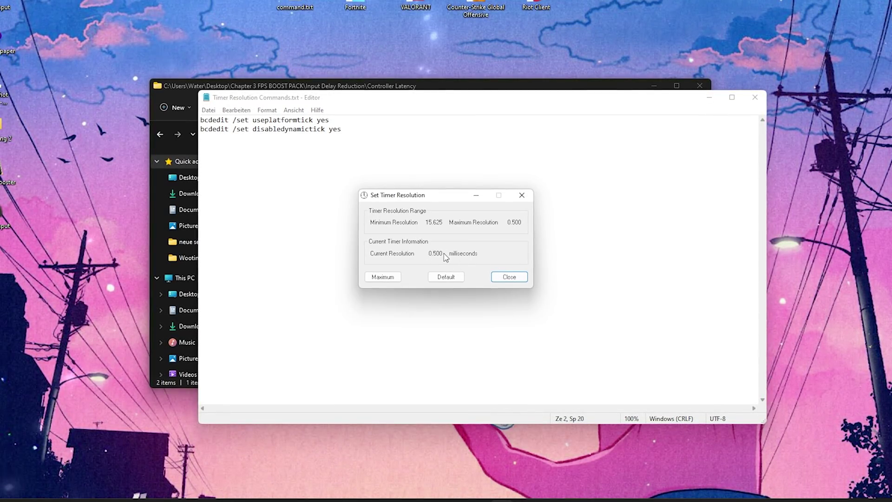
pyautogui.press('Escape')
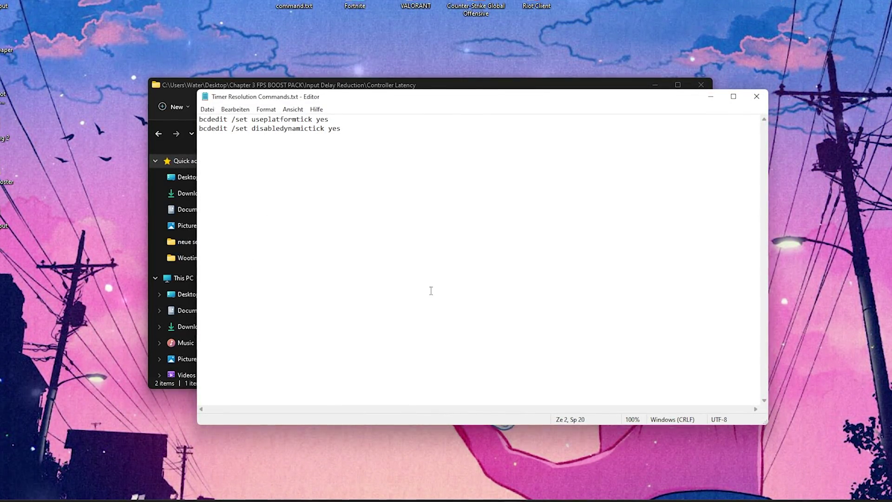
pyautogui.click(381, 498)
pyautogui.write('cm')
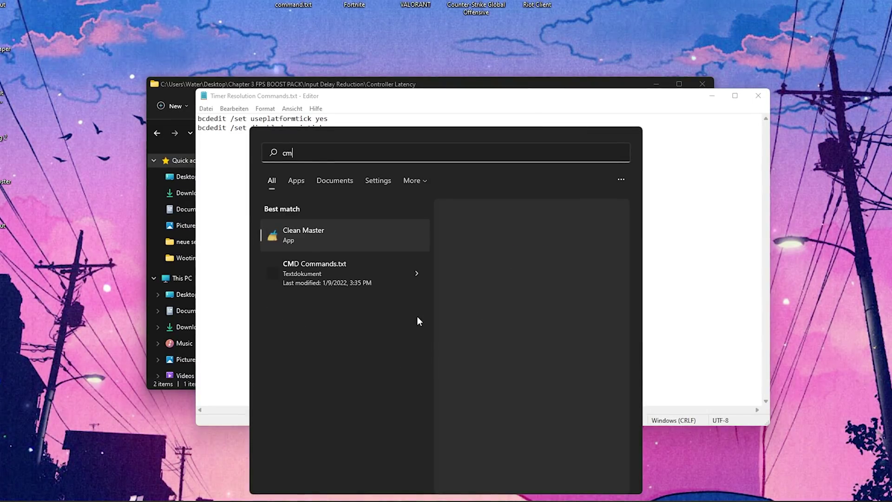
pyautogui.write('d')
pyautogui.rightClick(316, 233)
pyautogui.click(349, 249)
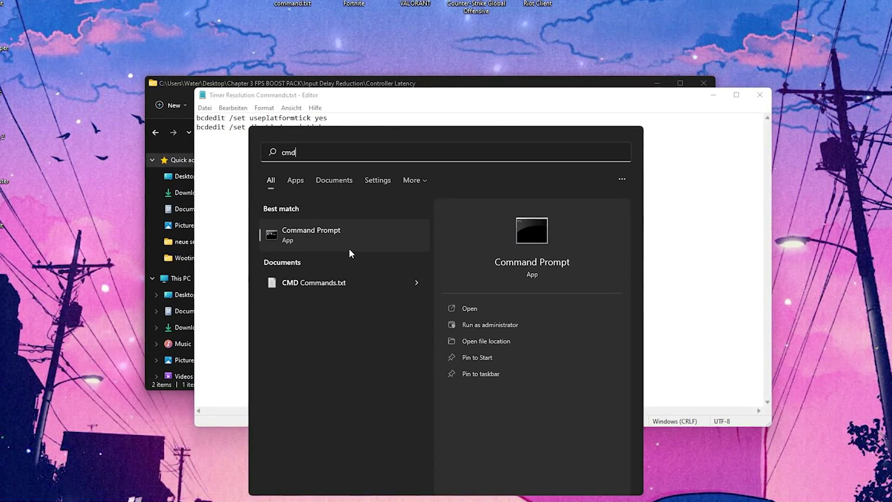
# - Run bcdedit /set useplatformtick yes in the admin Command Prompt
pyautogui.click(690, 324)
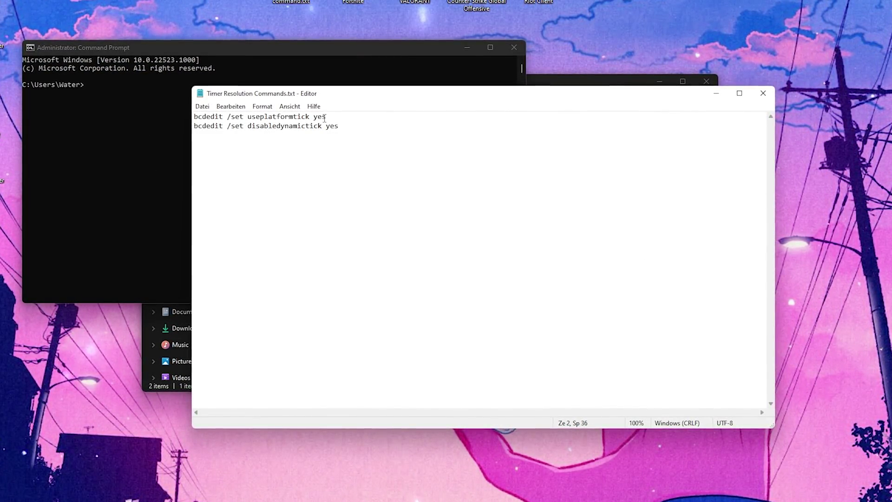
pyautogui.moveTo(324, 118); pyautogui.dragTo(194, 117)
pyautogui.click(124, 94)
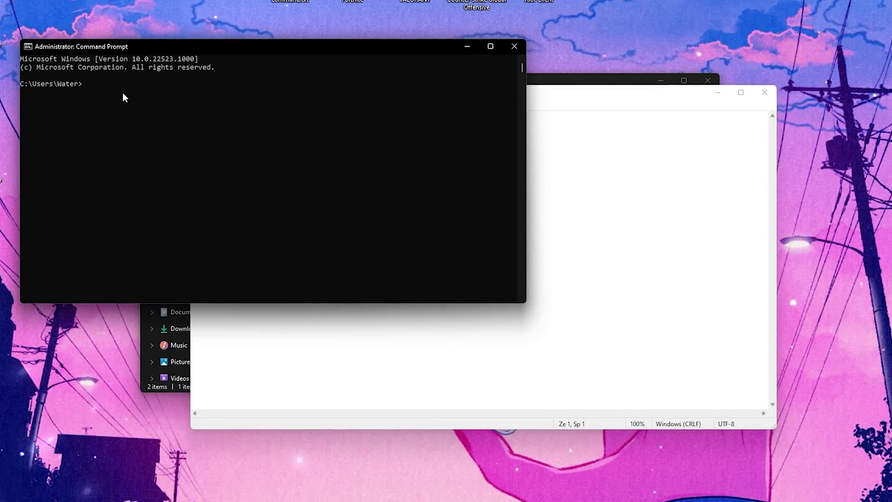
pyautogui.rightClick(123, 93)
pyautogui.press('Return')
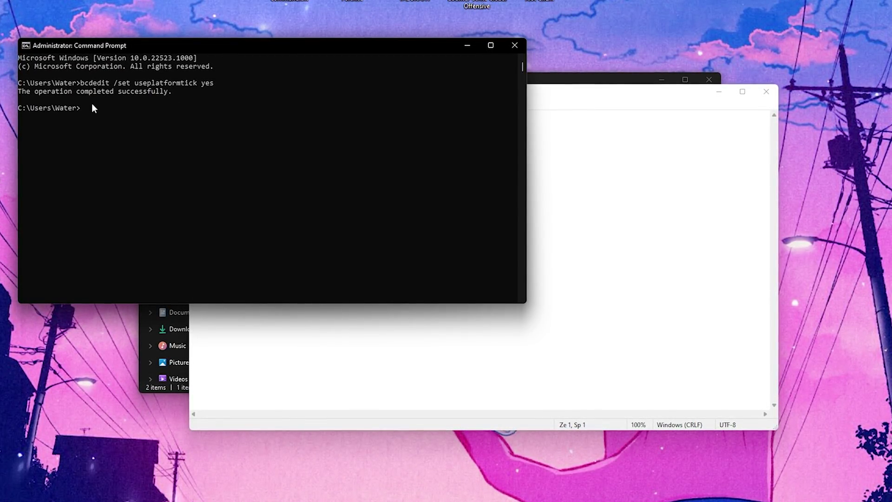
# - Run bcdedit /set disabledynamictick yes, then close the Command Prompt
pyautogui.click(495, 200)
pyautogui.click(548, 200)
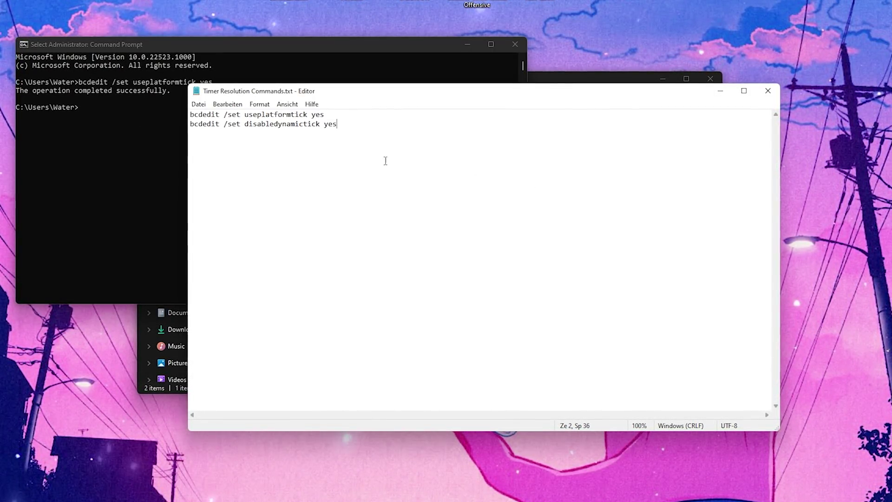
pyautogui.moveTo(353, 124); pyautogui.dragTo(190, 124)
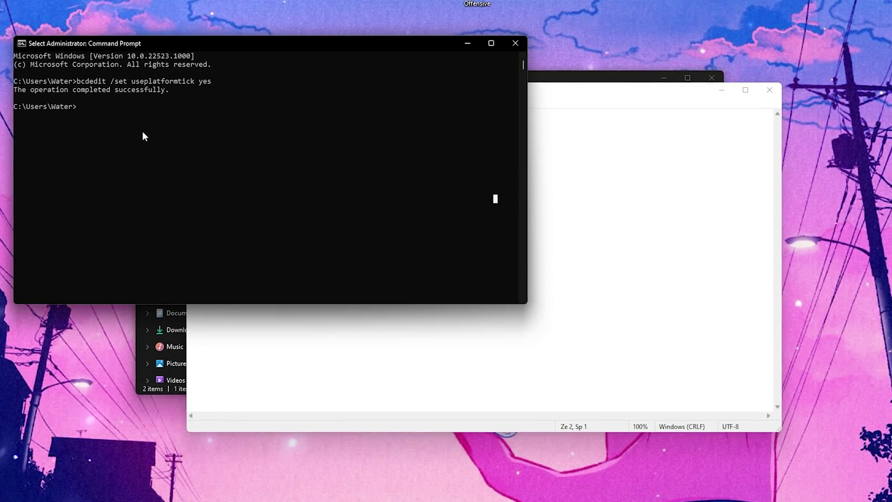
pyautogui.rightClick(114, 112)
pyautogui.press('Return')
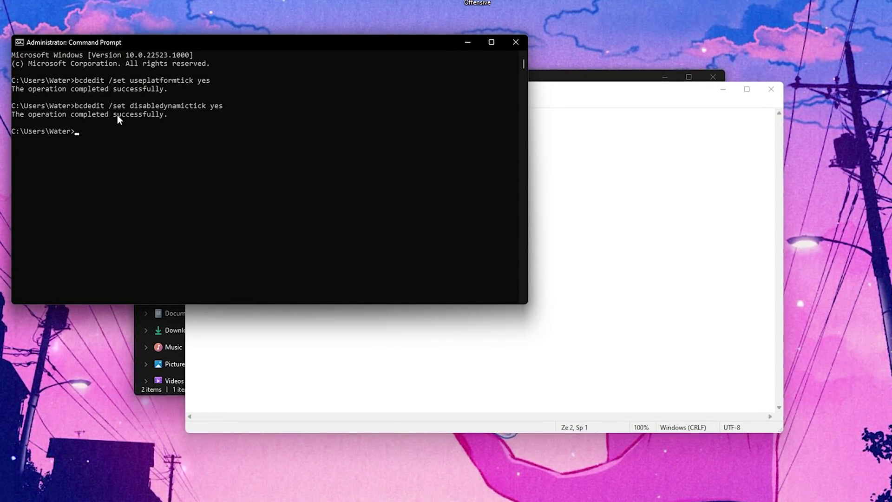
pyautogui.click(516, 42)
# - Close the command notes, relaunch TimerResolution showing 0.500 ms, and minimize it
pyautogui.click(771, 89)
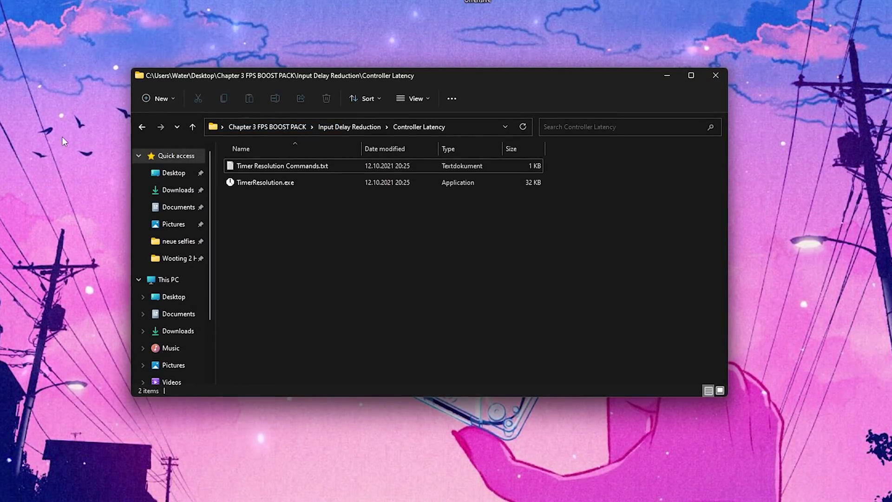
pyautogui.doubleClick(404, 182)
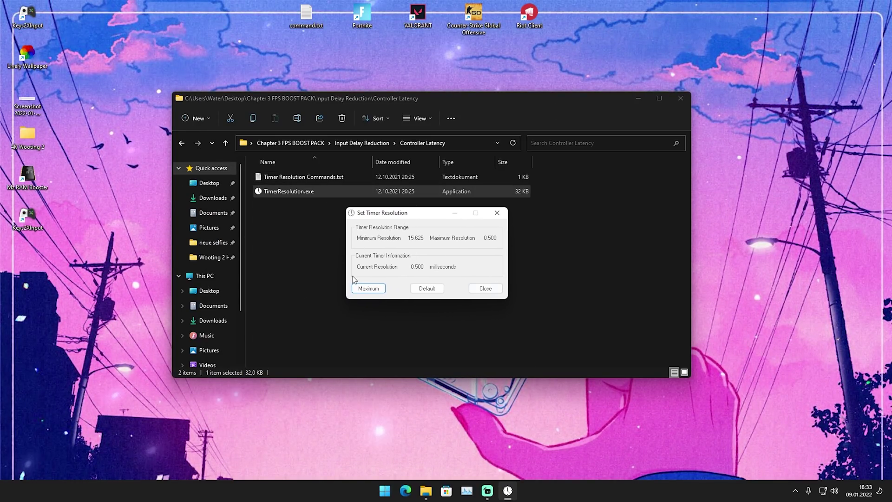
pyautogui.moveTo(411, 266); pyautogui.dragTo(423, 267)
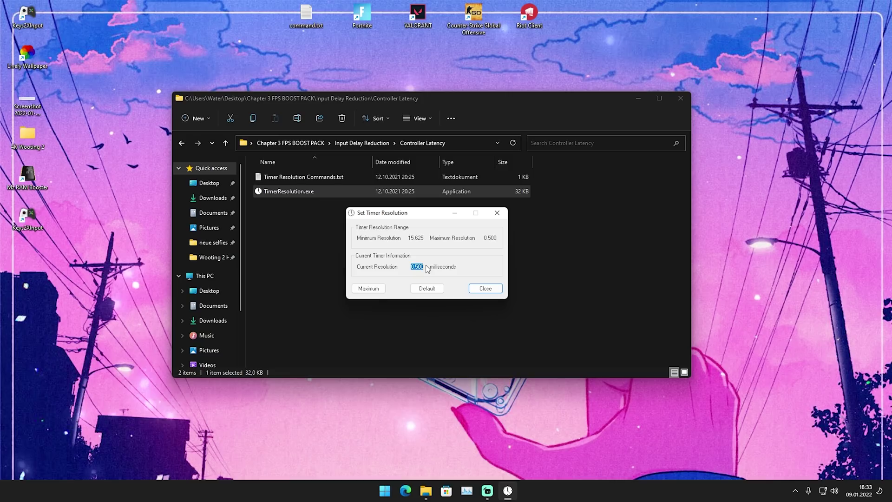
pyautogui.click(424, 269)
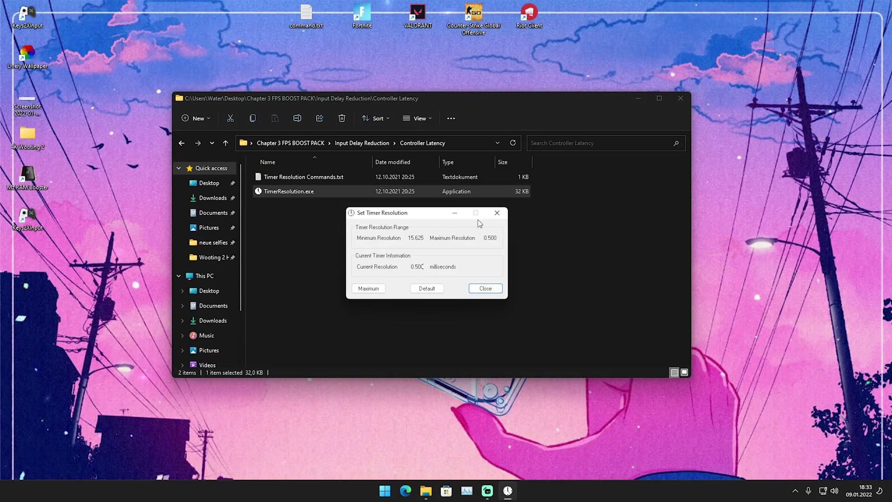
pyautogui.click(454, 213)
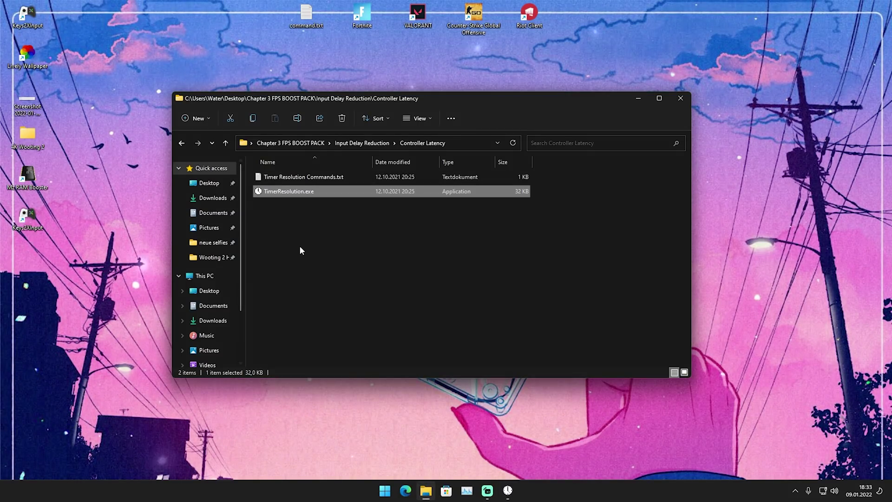
# - Open Mouse & Keyboard Latency > Keyboard and merge Keyboard tweak.reg into the registry
pyautogui.click(181, 143)
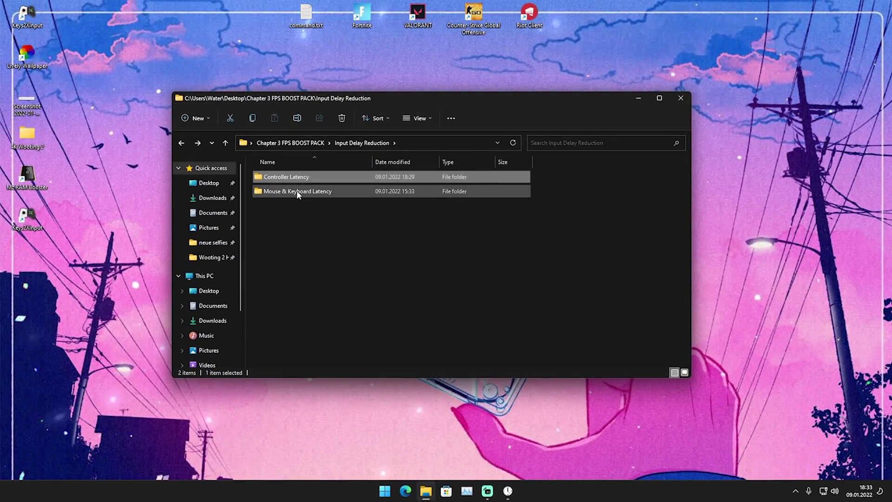
pyautogui.doubleClick(296, 191)
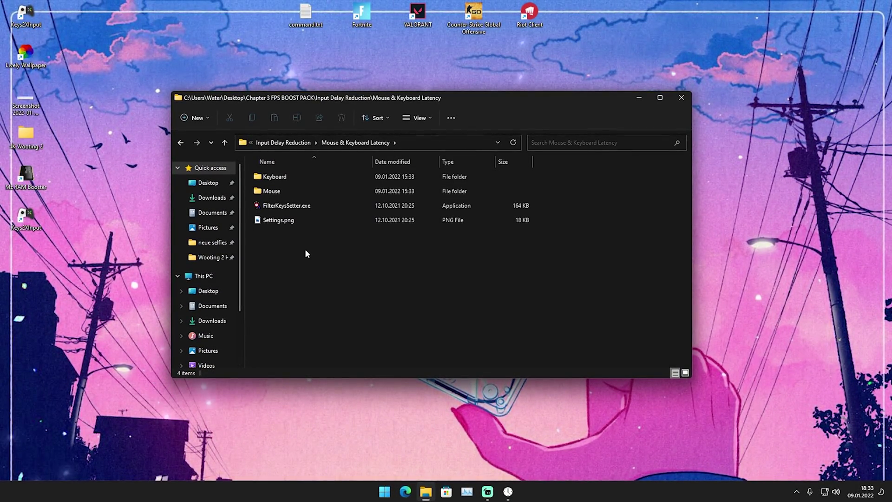
pyautogui.doubleClick(278, 178)
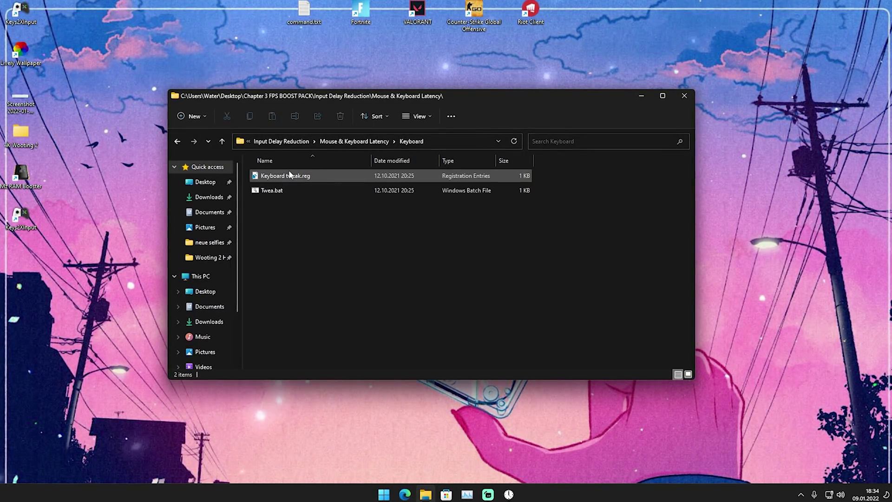
pyautogui.doubleClick(279, 177)
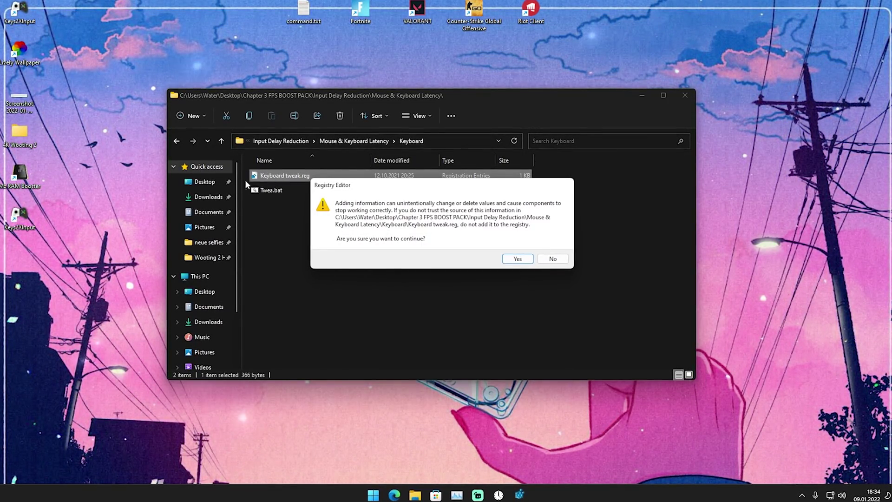
pyautogui.click(519, 259)
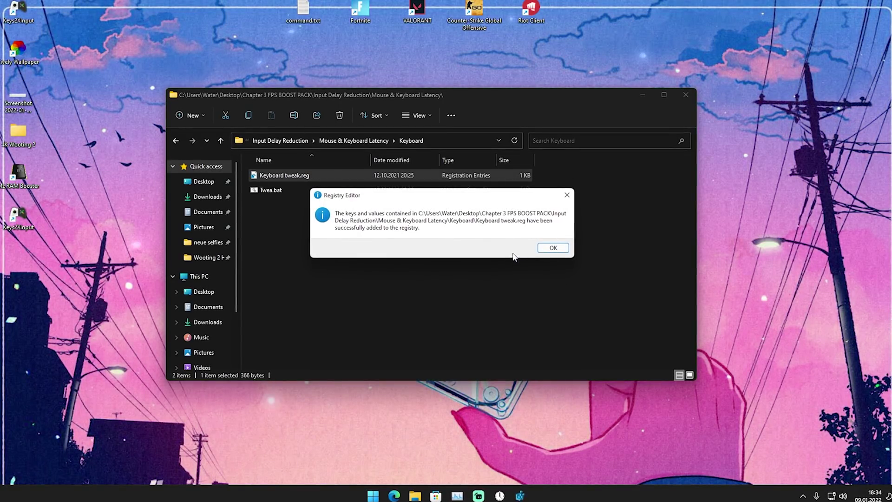
pyautogui.click(551, 249)
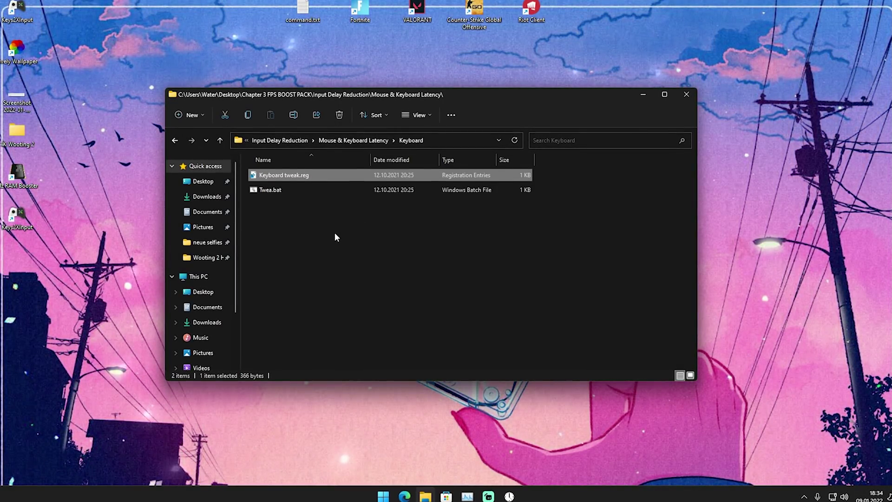
# - Merge Mouse tweak.reg from the Mouse folder and return to Mouse & Keyboard Latency
pyautogui.hotkey('alt', 'Left')
pyautogui.doubleClick(276, 189)
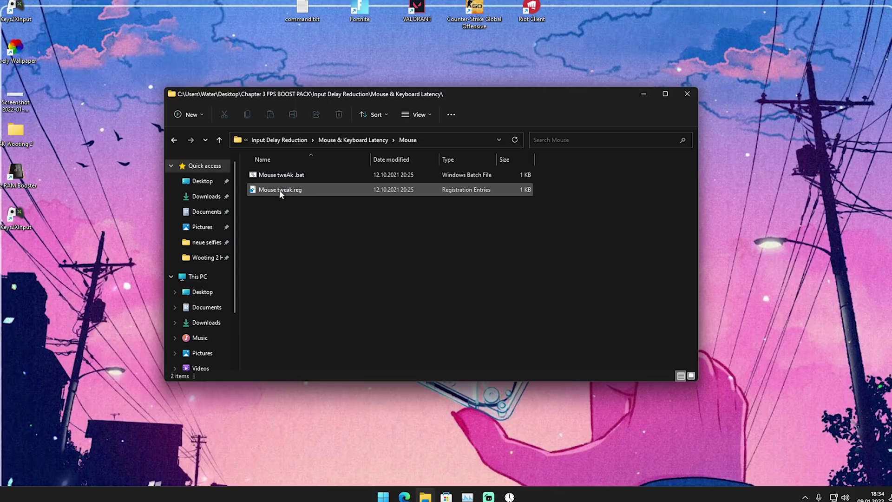
pyautogui.doubleClick(275, 190)
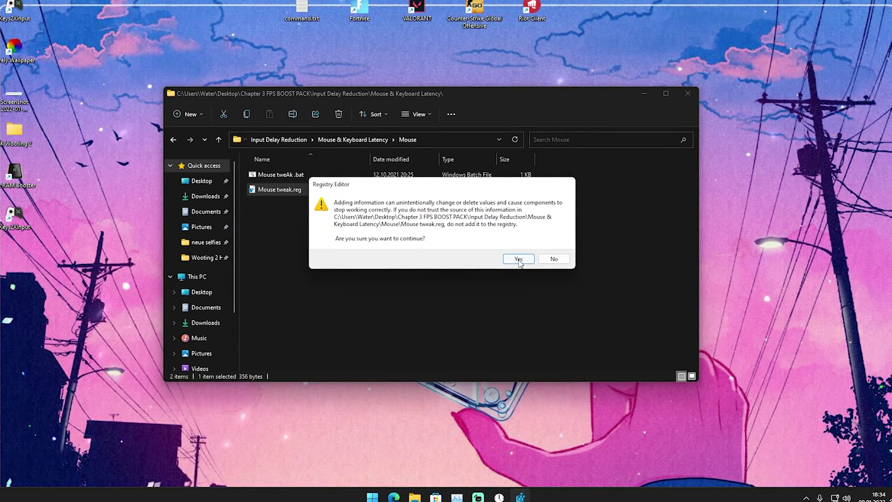
pyautogui.click(518, 259)
pyautogui.click(551, 248)
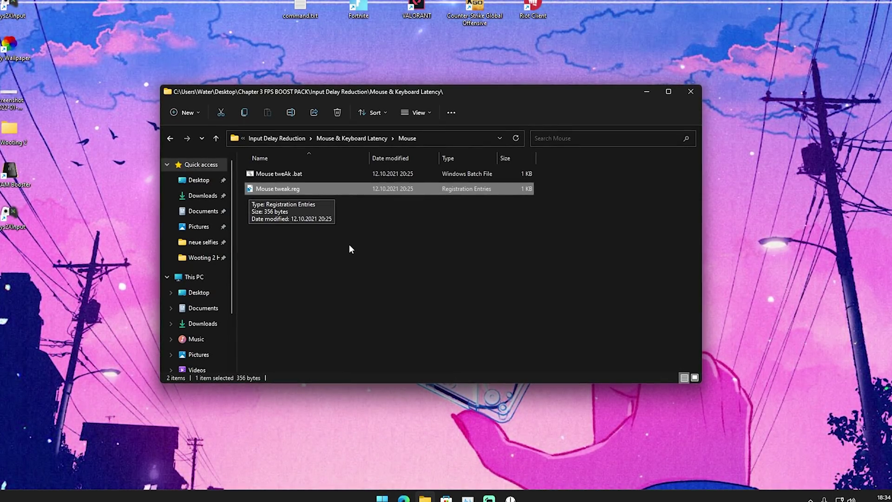
pyautogui.hotkey('alt', 'Up')
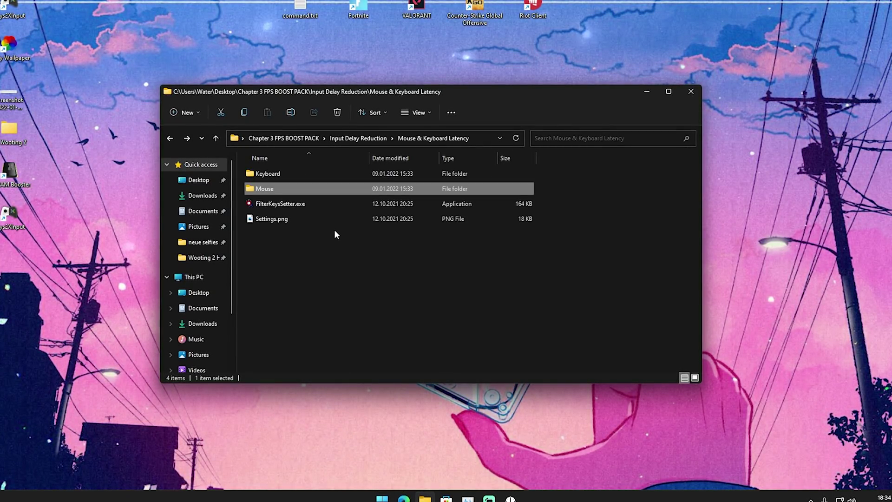
# - Launch FilterKeysSetter, close Set Timer Resolution, and place Settings.png beside the dialog
pyautogui.doubleClick(267, 204)
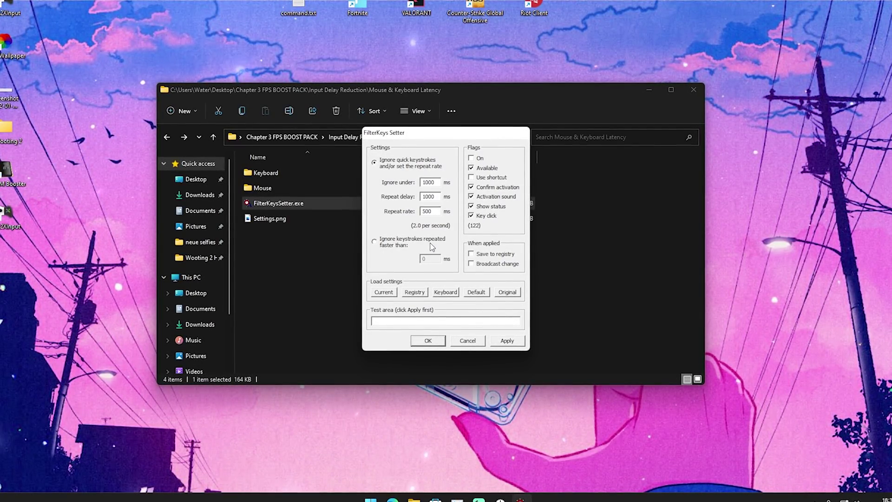
pyautogui.click(500, 499)
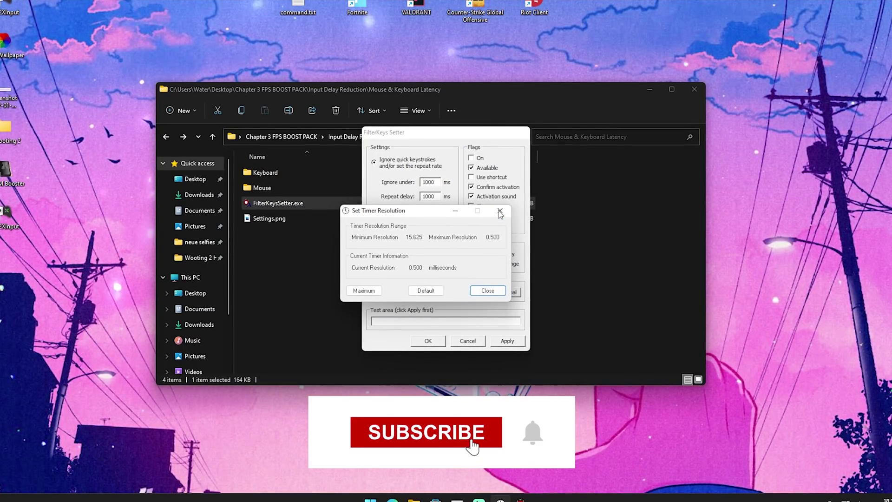
pyautogui.click(499, 210)
pyautogui.click(268, 218)
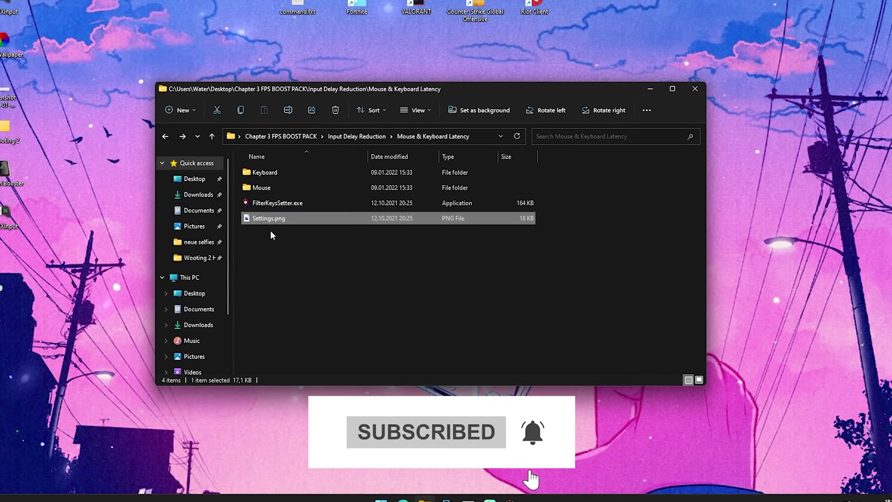
pyautogui.doubleClick(259, 218)
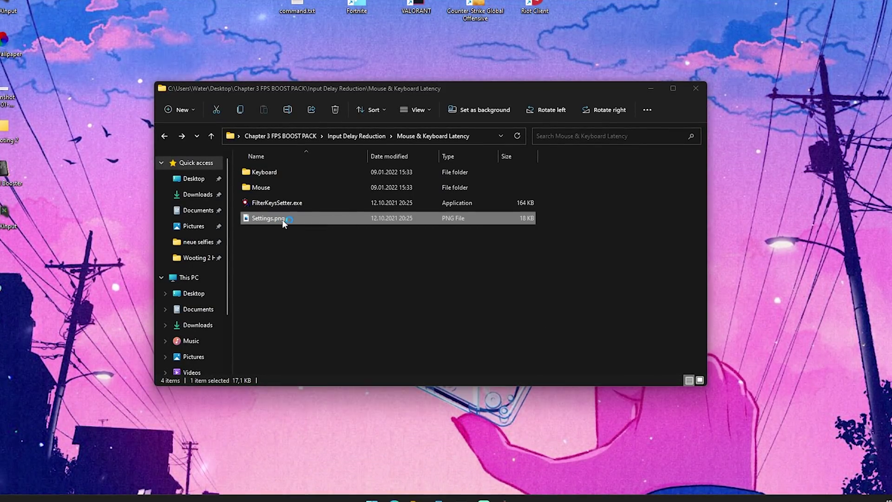
pyautogui.click(649, 89)
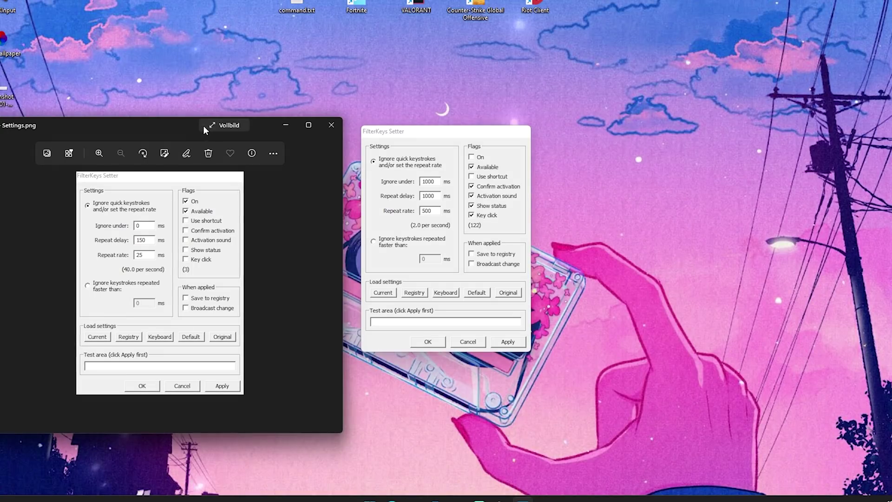
pyautogui.moveTo(203, 126); pyautogui.dragTo(308, 72)
pyautogui.click(490, 132)
pyautogui.moveTo(490, 132); pyautogui.dragTo(560, 123)
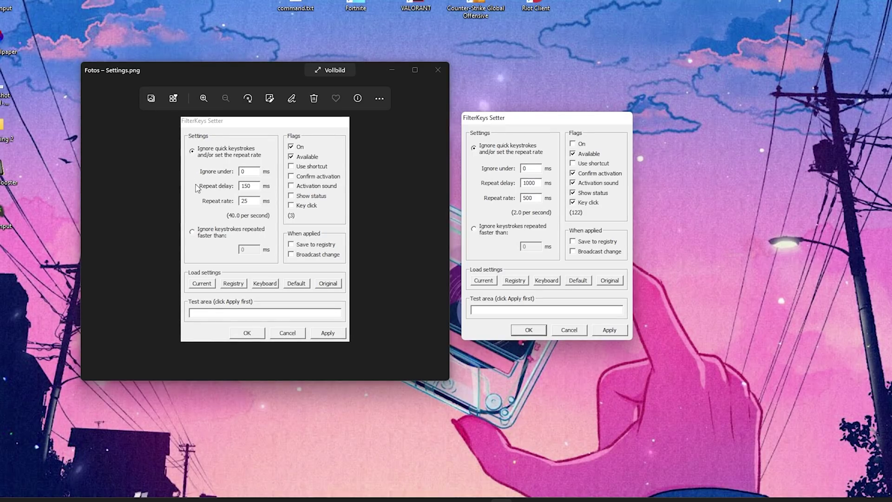
# - Apply 0/150/25 ms FilterKeys values with On and Available, then close the reference image
pyautogui.press('Tab')
pyautogui.write('15')
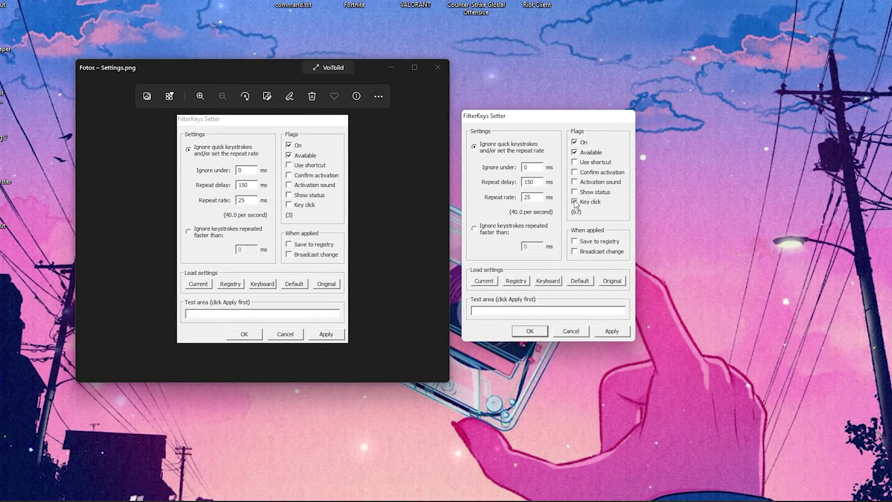
pyautogui.click(612, 331)
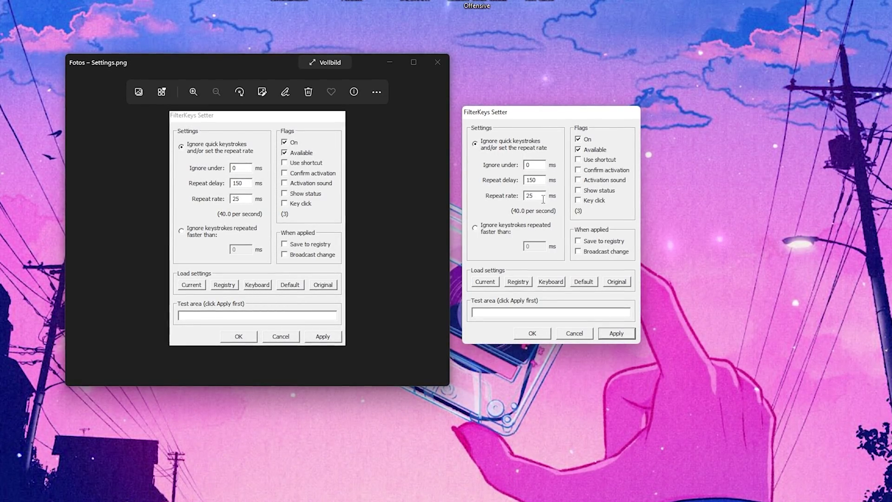
pyautogui.moveTo(522, 113); pyautogui.dragTo(626, 133)
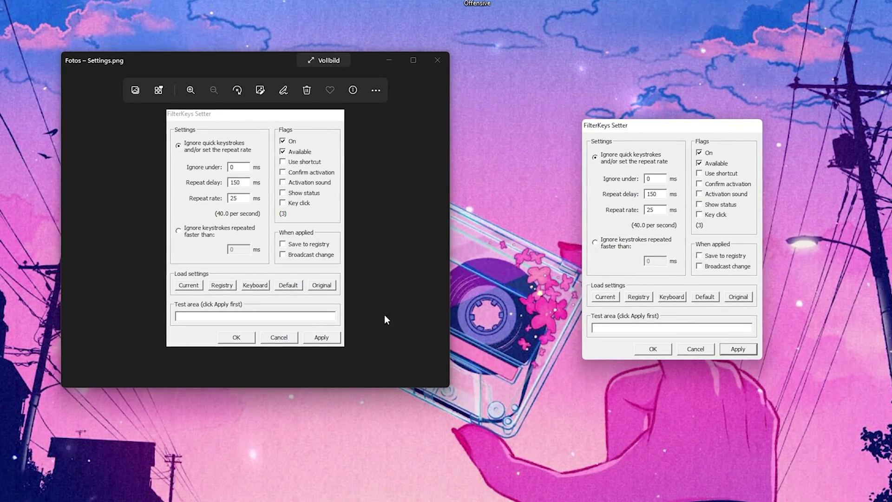
pyautogui.click(437, 112)
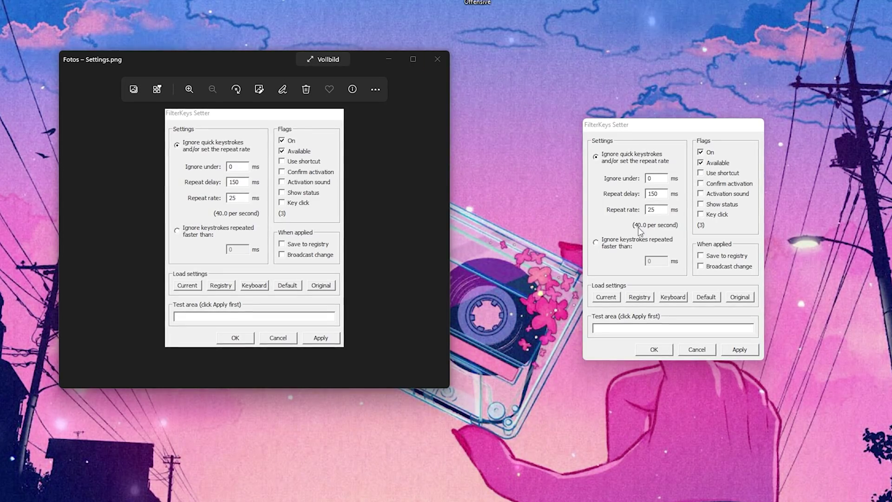
pyautogui.click(437, 59)
# - Close FilterKeys Setter and open the PC Clean-Up folder
pyautogui.hotkey('alt', 'Tab')
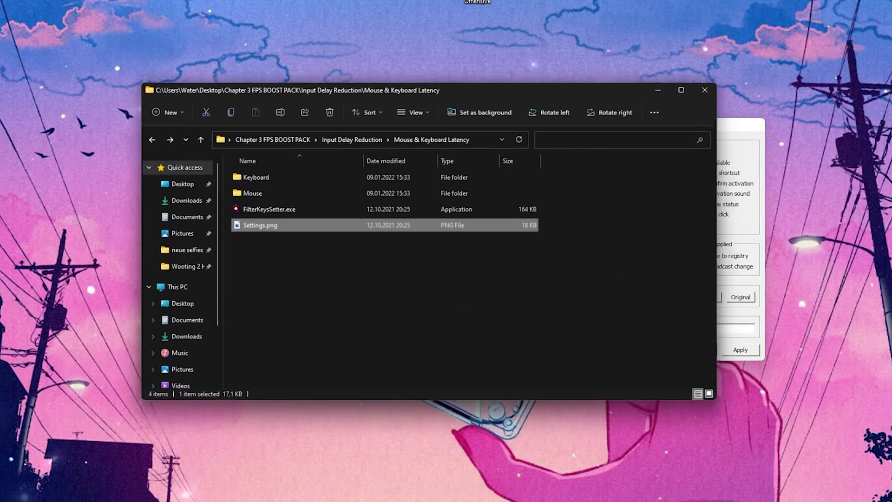
pyautogui.click(748, 144)
pyautogui.click(657, 348)
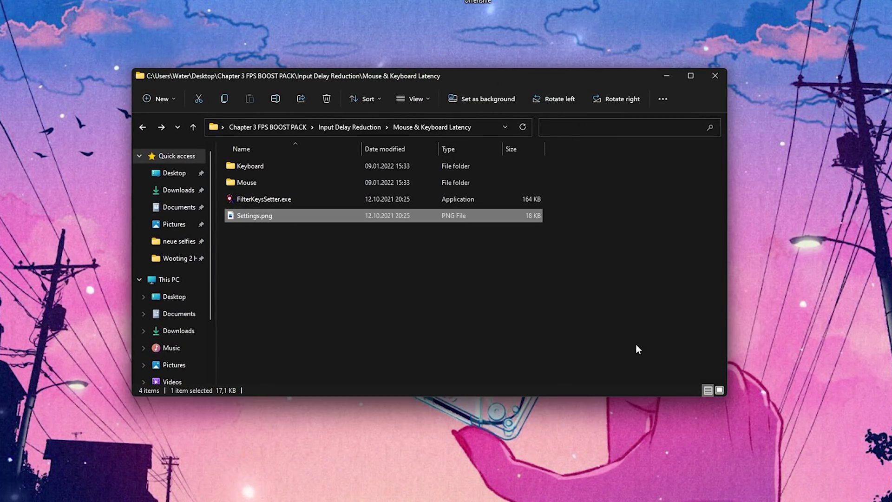
pyautogui.press('BackSpace')
pyautogui.press('BackSpace')
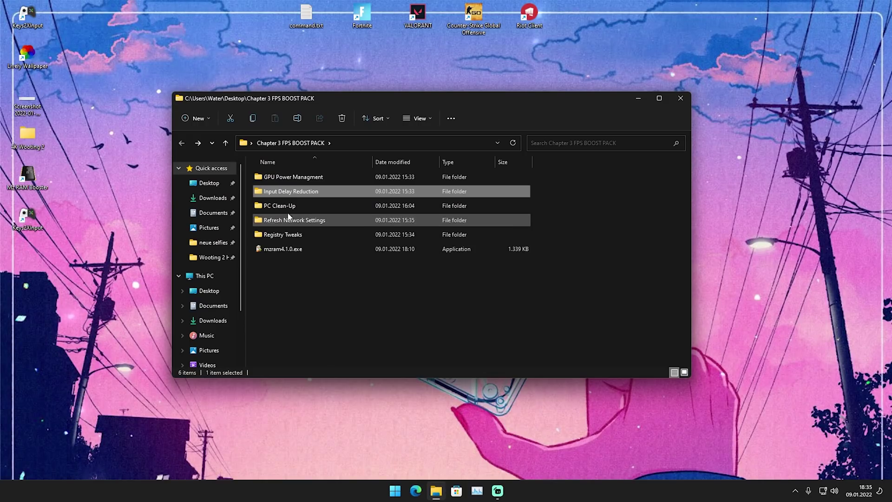
pyautogui.doubleClick(276, 208)
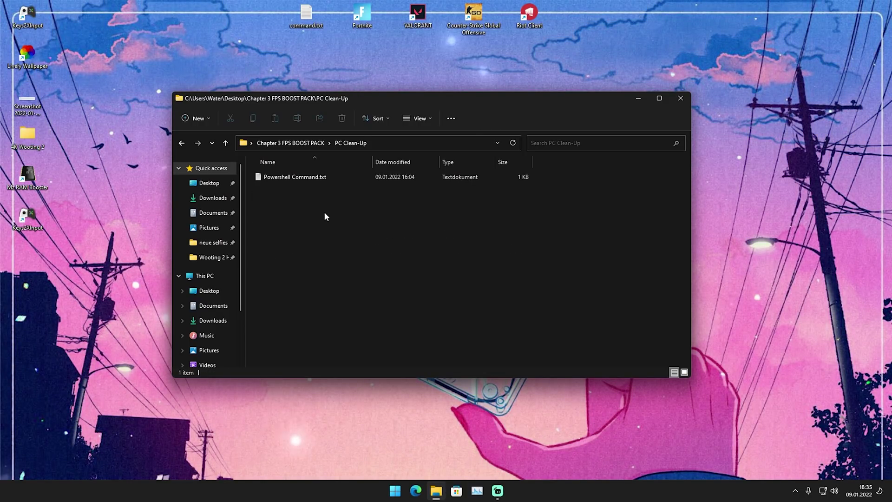
# - Copy the debloat command from Powershell Command.txt and close Notepad
pyautogui.doubleClick(272, 181)
pyautogui.moveTo(384, 142); pyautogui.dragTo(218, 131)
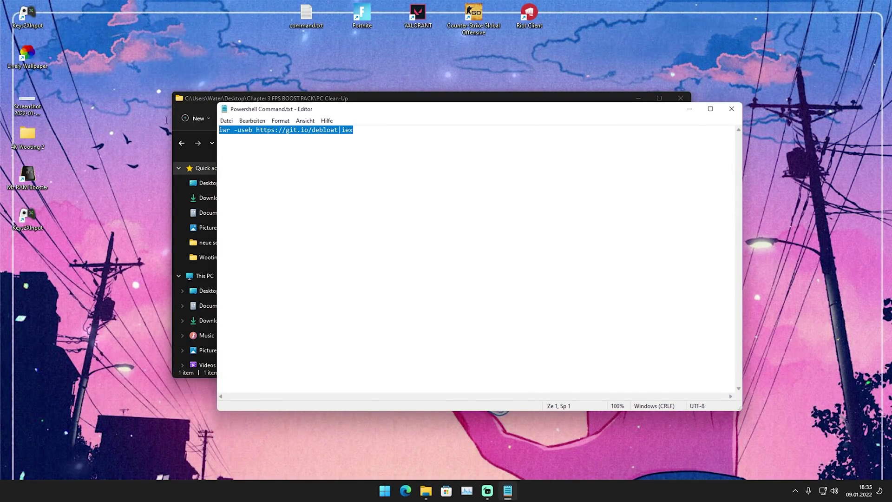
pyautogui.rightClick(289, 133)
pyautogui.click(310, 160)
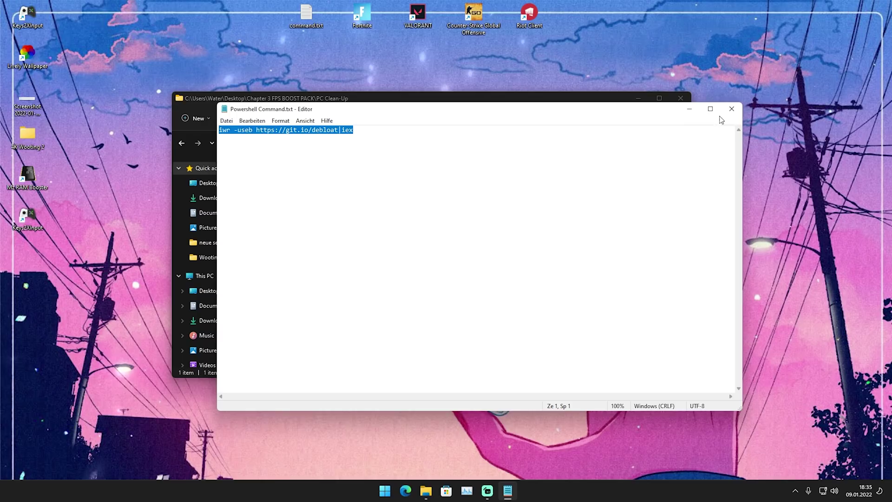
pyautogui.click(731, 109)
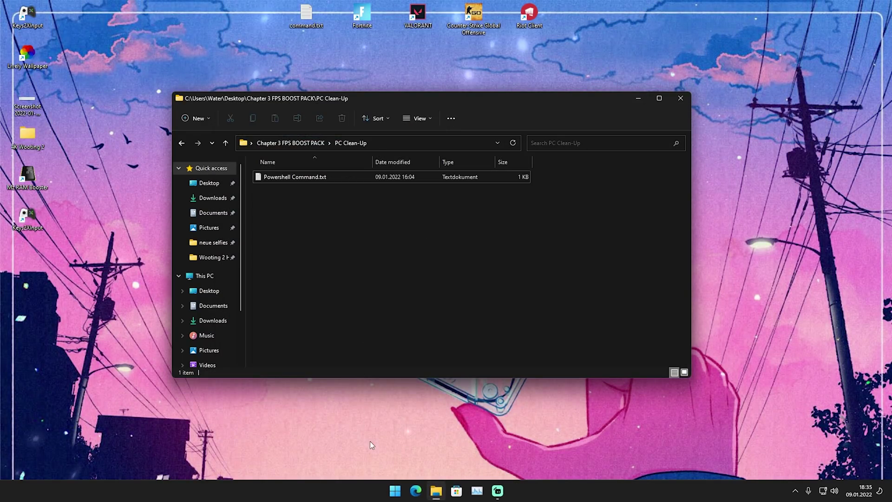
pyautogui.press('super')
# - Run the pasted debloat command in Windows PowerShell as administrator
pyautogui.write('power')
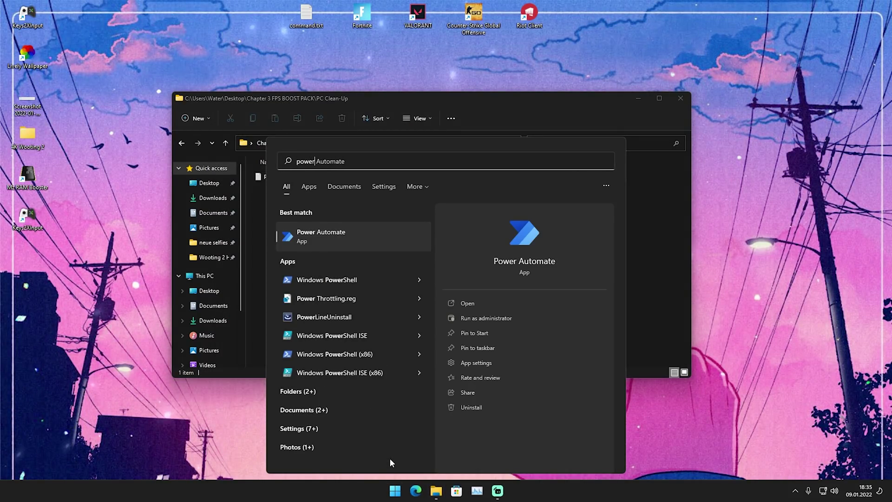
pyautogui.click(335, 280)
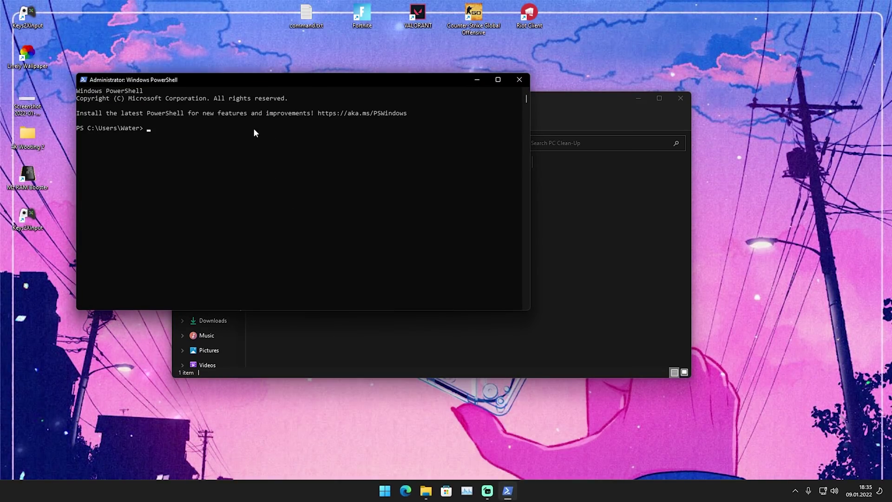
pyautogui.rightClick(224, 146)
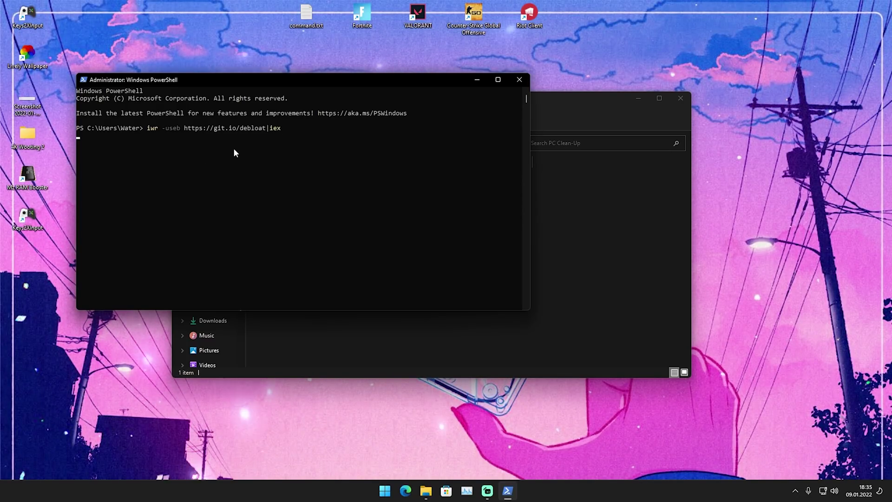
pyautogui.press('Return')
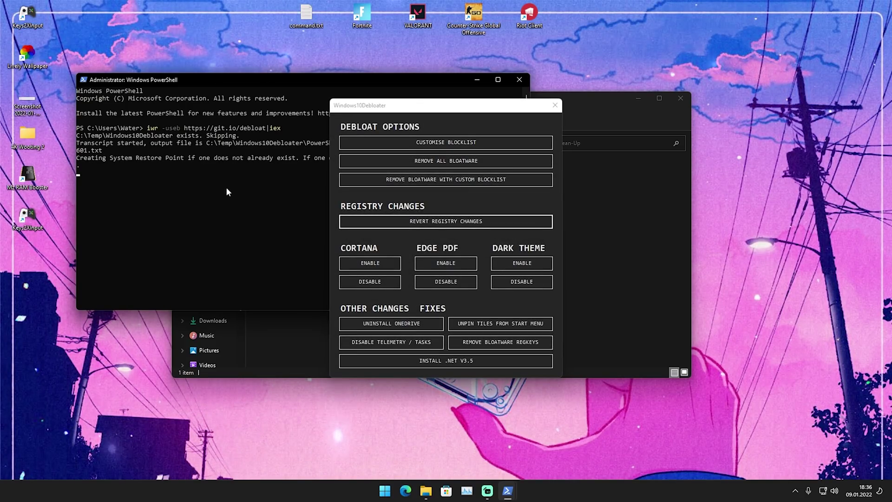
pyautogui.moveTo(465, 80); pyautogui.dragTo(428, 64)
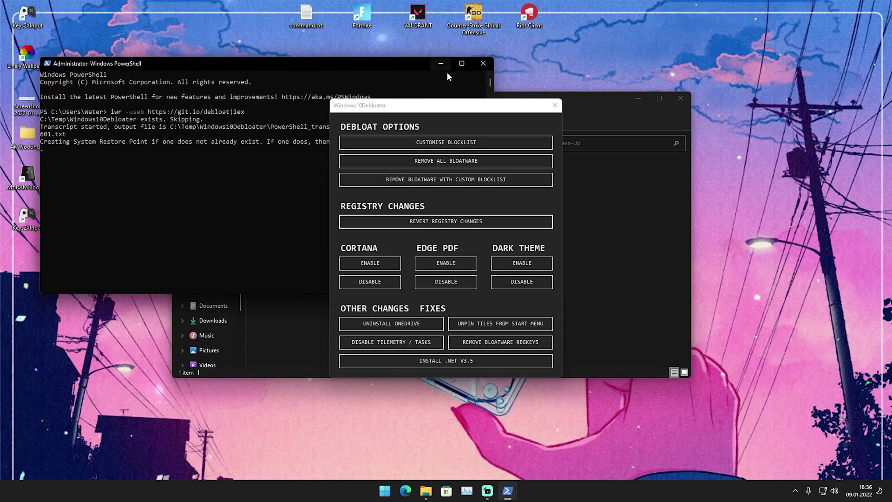
pyautogui.click(666, 97)
pyautogui.moveTo(444, 66); pyautogui.dragTo(433, 115)
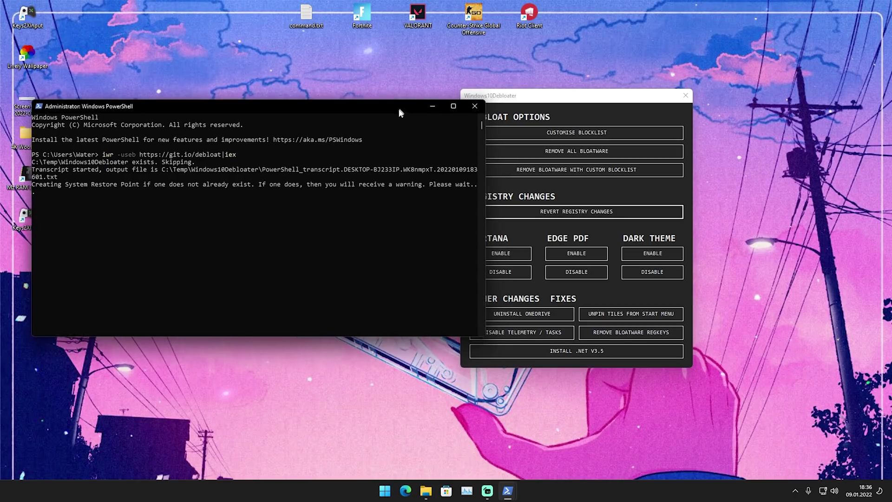
pyautogui.moveTo(534, 95); pyautogui.dragTo(571, 92)
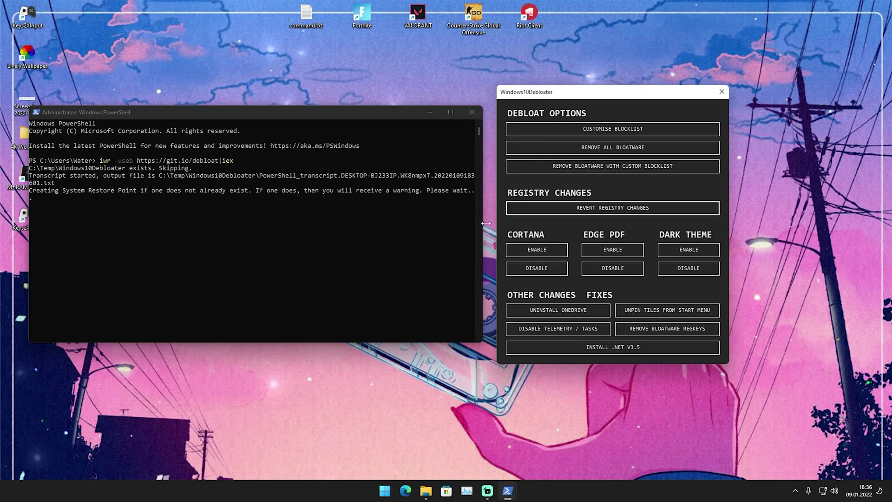
# - Disable Cortana and telemetry in Windows10Debloater, then close it
pyautogui.click(530, 272)
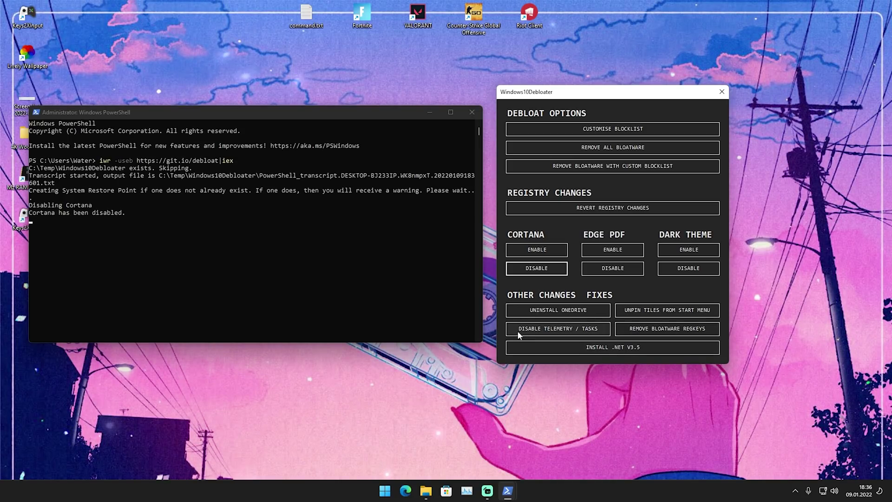
pyautogui.click(567, 331)
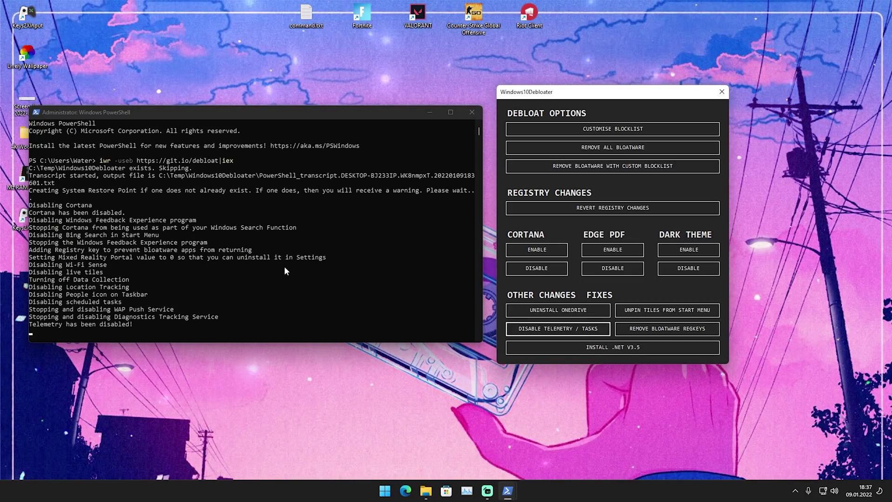
pyautogui.click(722, 92)
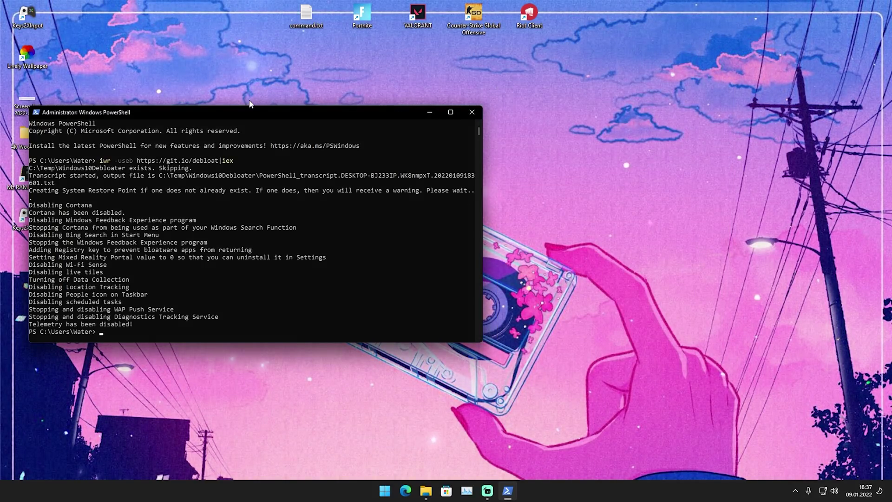
# - Close PowerShell, then open Chapter 3 FPS BOOST PACK's Refresh Network Settings folder in Explorer
pyautogui.moveTo(260, 111); pyautogui.dragTo(444, 123)
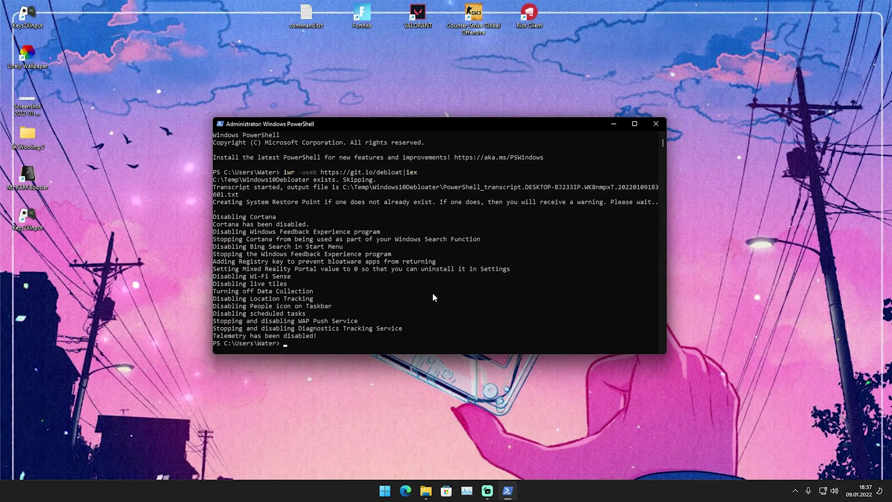
pyautogui.click(655, 124)
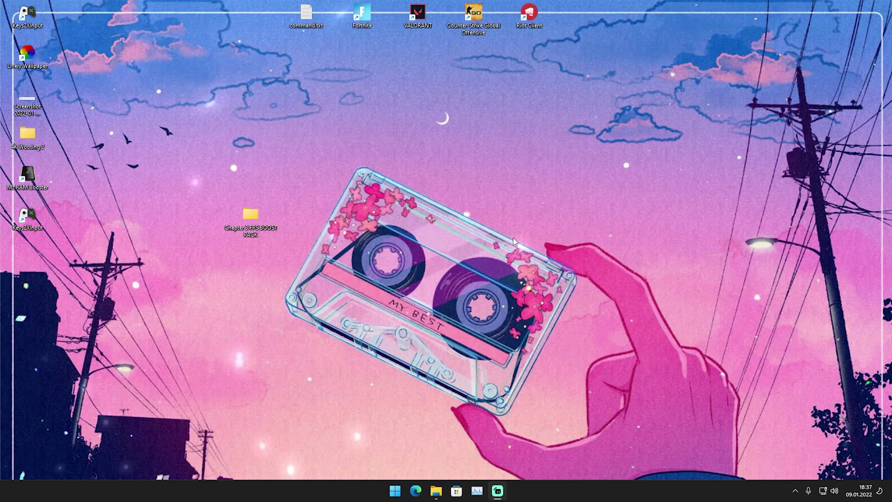
pyautogui.hotkey('alt', 'Tab')
pyautogui.hotkey('alt', 'Up')
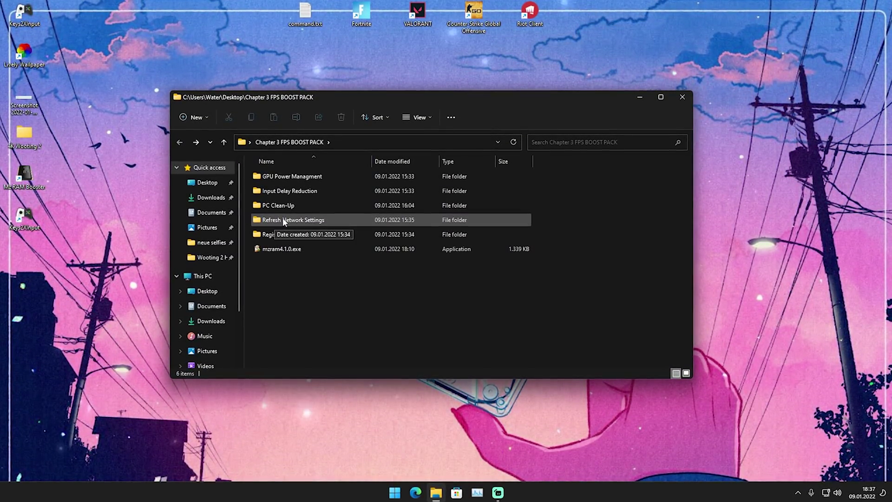
pyautogui.doubleClick(282, 219)
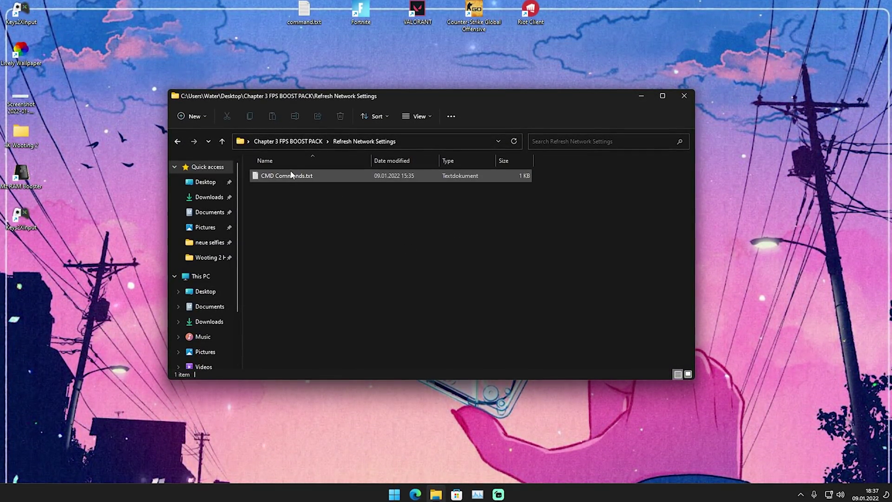
# - Open CMD Commands.txt in Notepad and select the 'netsh int ip reset c:\Resetlog.txt' line
pyautogui.doubleClick(271, 179)
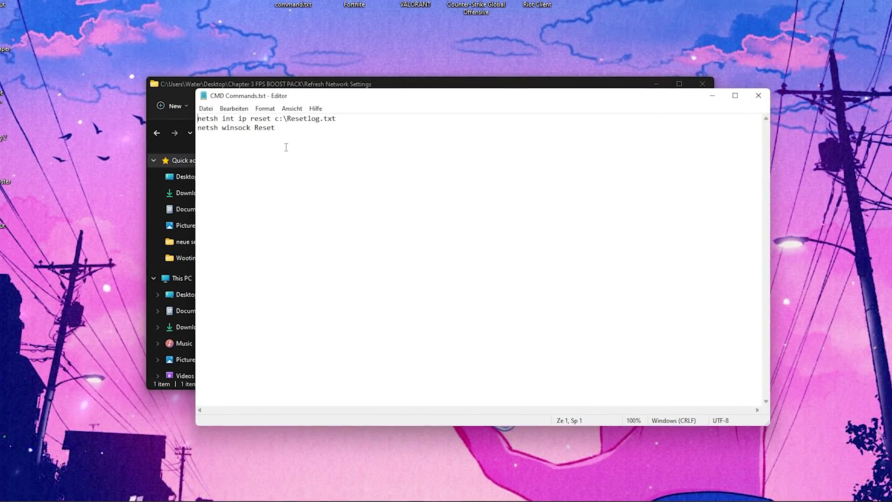
pyautogui.moveTo(335, 119); pyautogui.dragTo(196, 119)
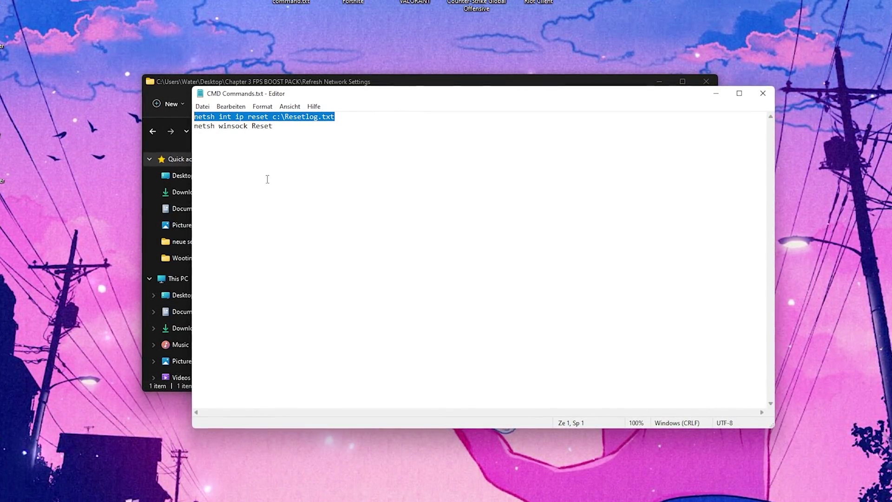
# - In an administrator Command Prompt, paste and run 'netsh int ip reset c:\Resetlog.txt'
pyautogui.press('super')
pyautogui.write('cm')
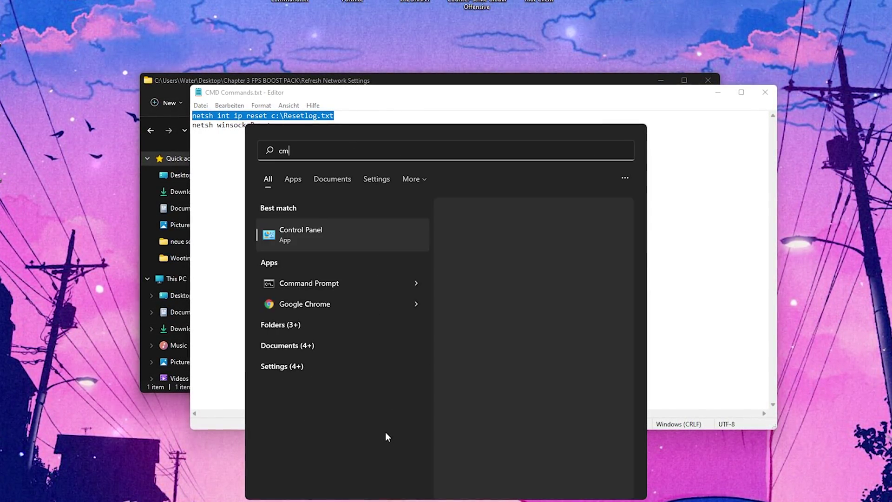
pyautogui.write('ed')
pyautogui.rightClick(325, 236)
pyautogui.click(333, 245)
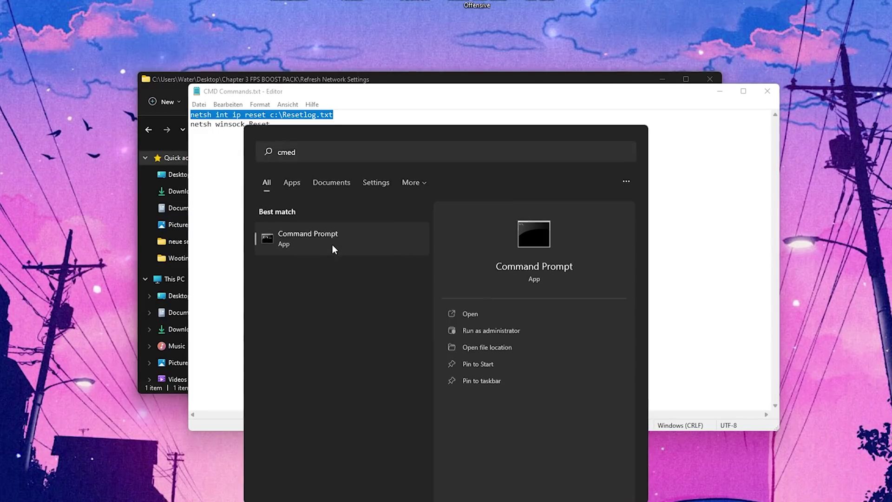
pyautogui.moveTo(306, 74); pyautogui.dragTo(263, 156)
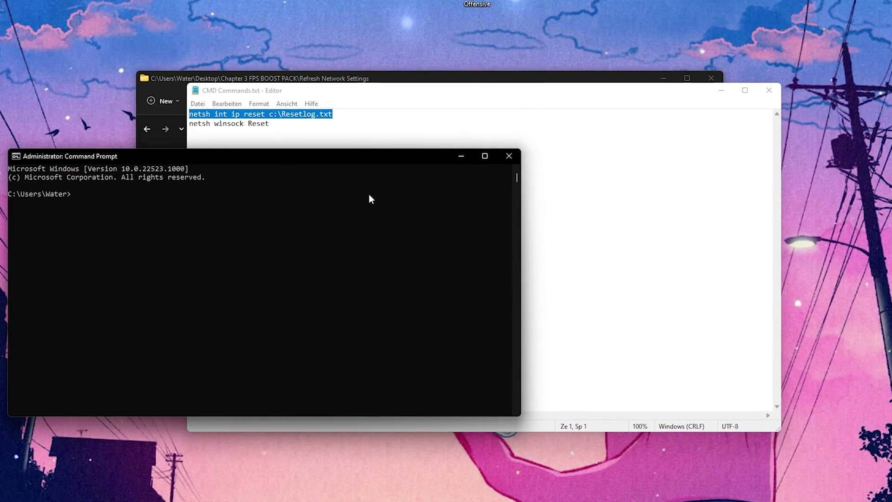
pyautogui.click(112, 192)
pyautogui.rightClick(107, 196)
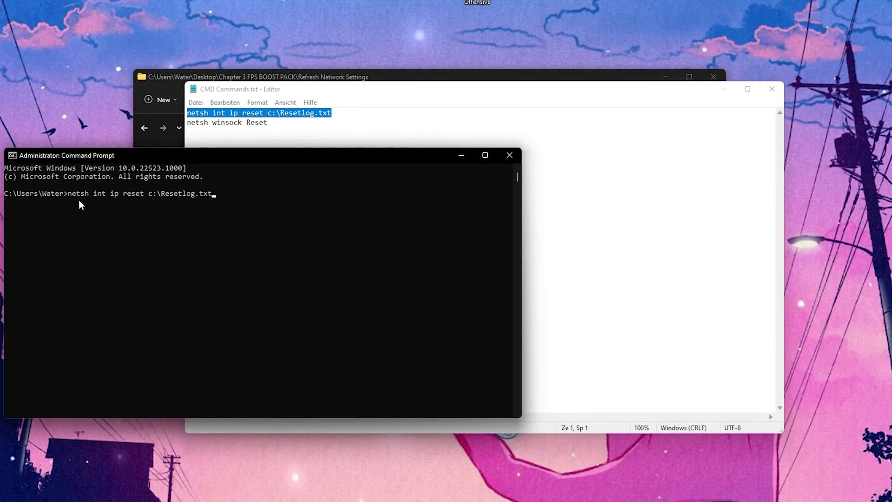
pyautogui.press('Return')
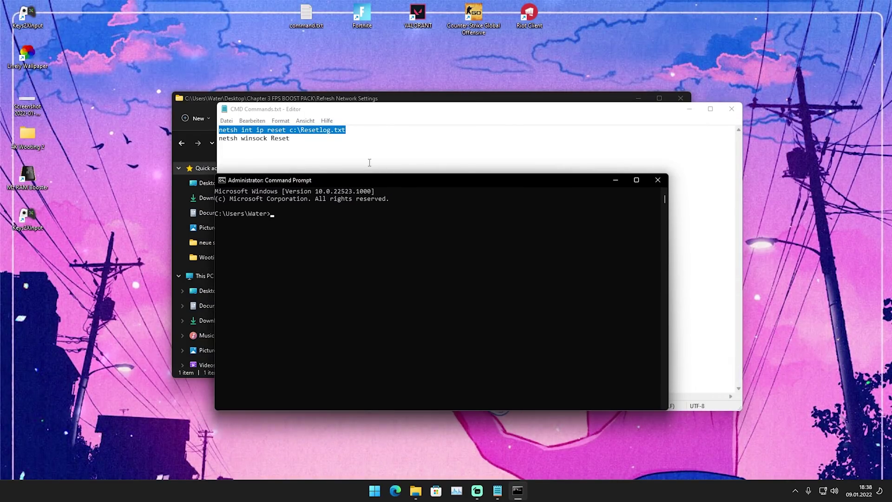
# - Copy, paste and run 'netsh winsock Reset', then close the administrator console
pyautogui.click(302, 142)
pyautogui.moveTo(302, 142); pyautogui.dragTo(227, 148)
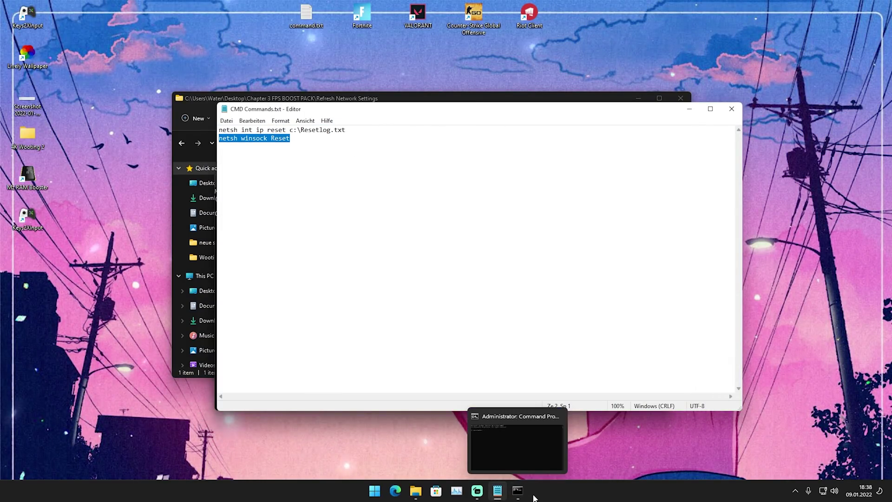
pyautogui.click(518, 490)
pyautogui.moveTo(343, 155); pyautogui.dragTo(267, 172)
pyautogui.hotkey('ctrl', 'v')
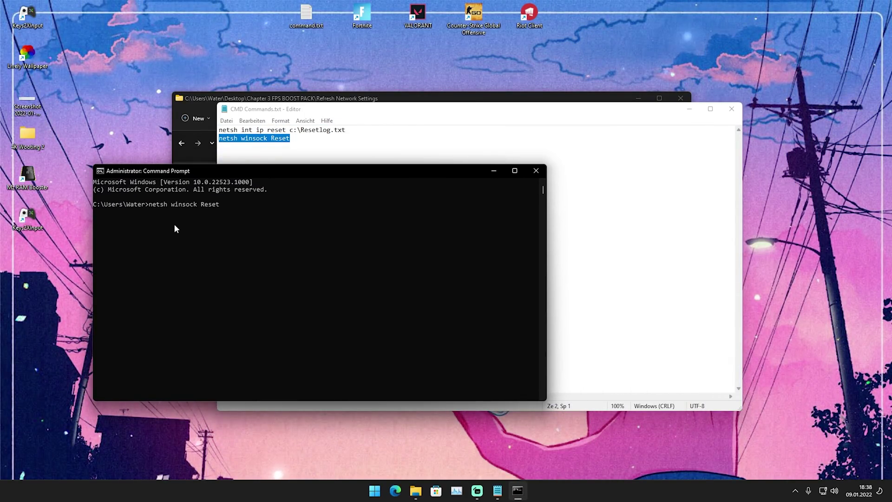
pyautogui.press('Return')
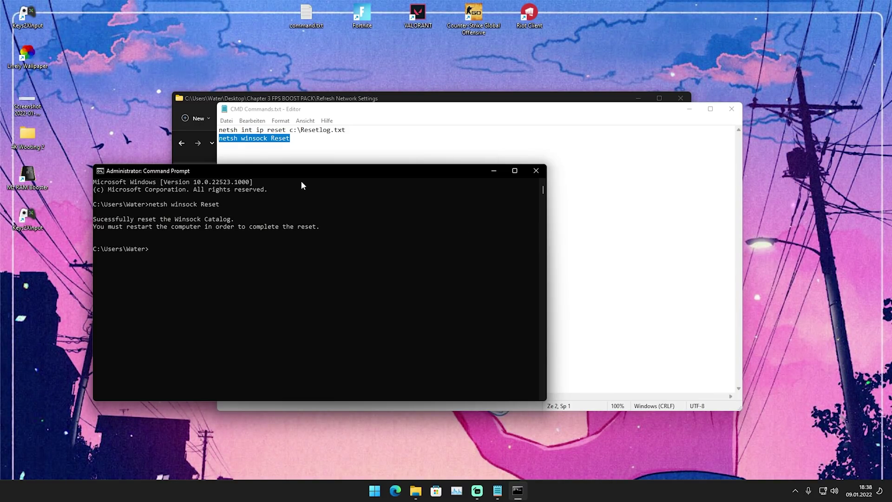
pyautogui.moveTo(379, 175); pyautogui.dragTo(467, 177)
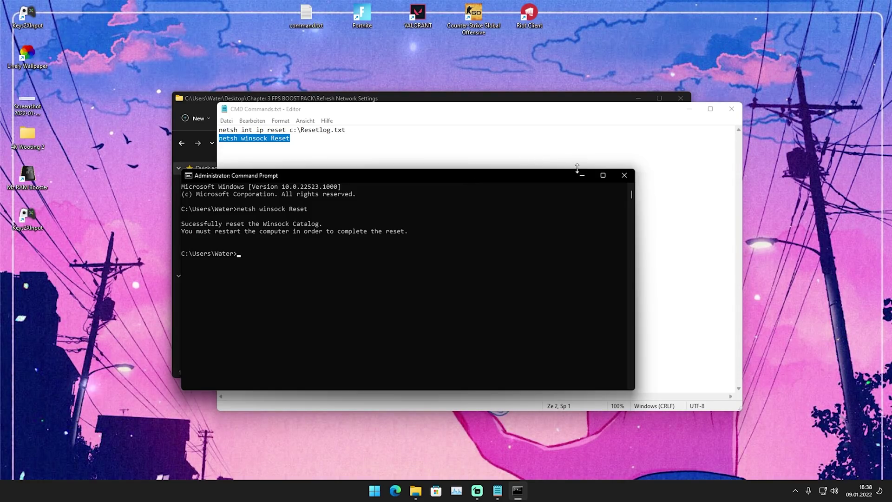
pyautogui.click(625, 178)
# - Merge Registry Tweaks' FN-HighPriority.reg into the registry and return to Chapter 3 FPS BOOST PACK
pyautogui.click(732, 109)
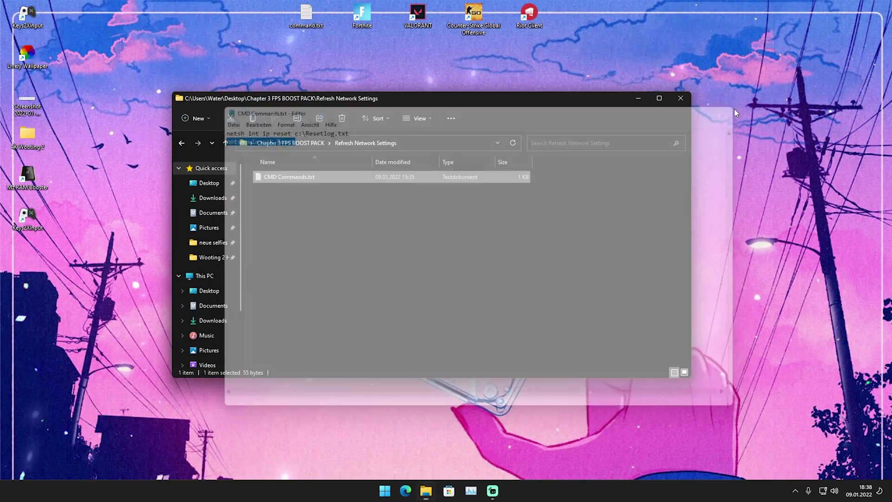
pyautogui.hotkey('alt', 'Left')
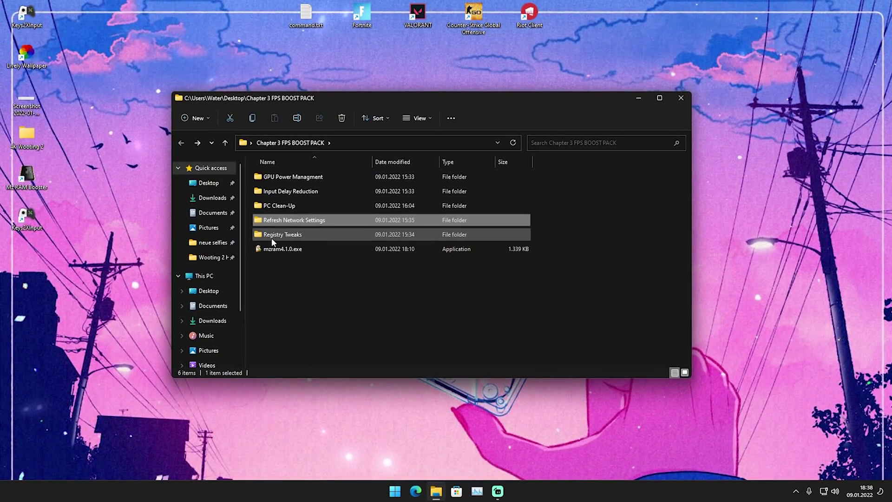
pyautogui.doubleClick(273, 236)
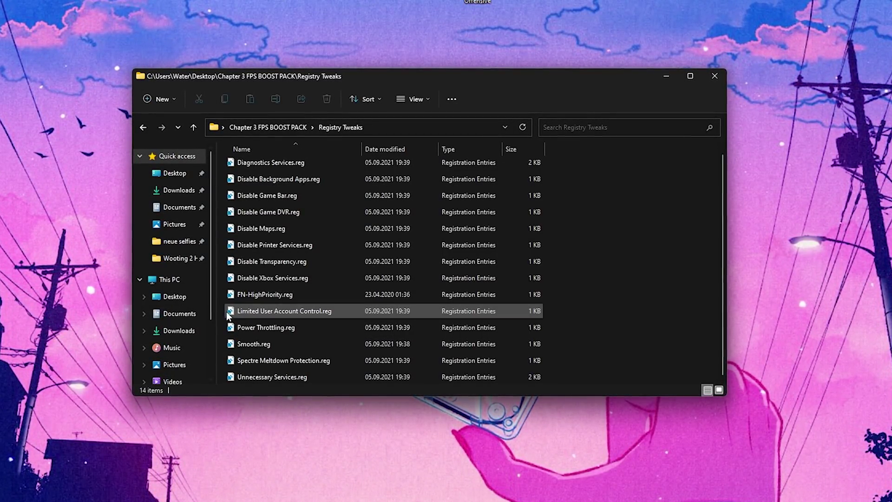
pyautogui.doubleClick(251, 297)
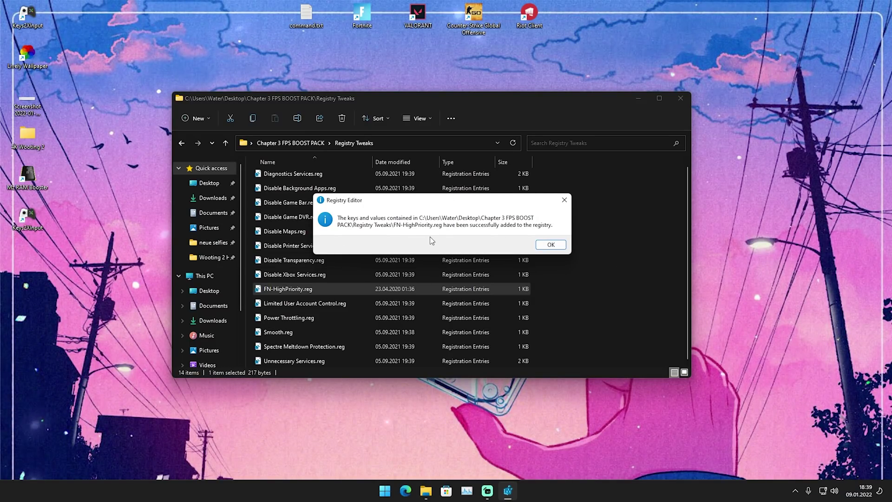
pyautogui.click(550, 246)
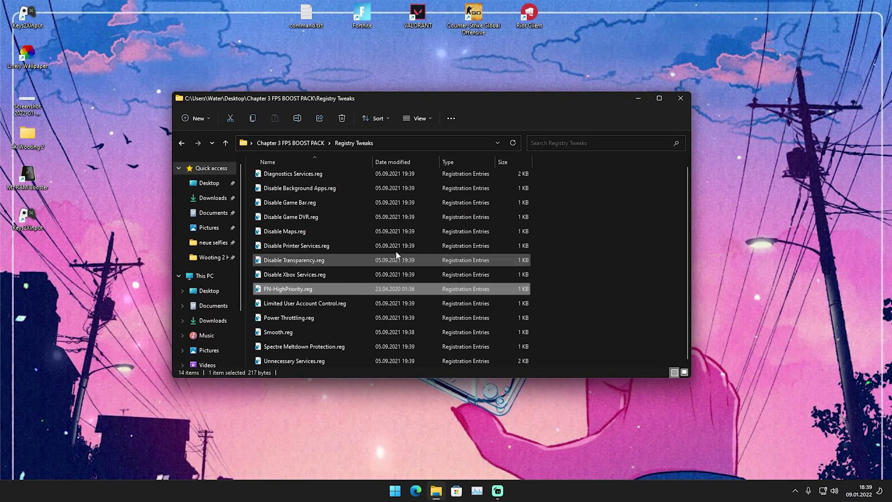
pyautogui.scroll(1, 339, 259)
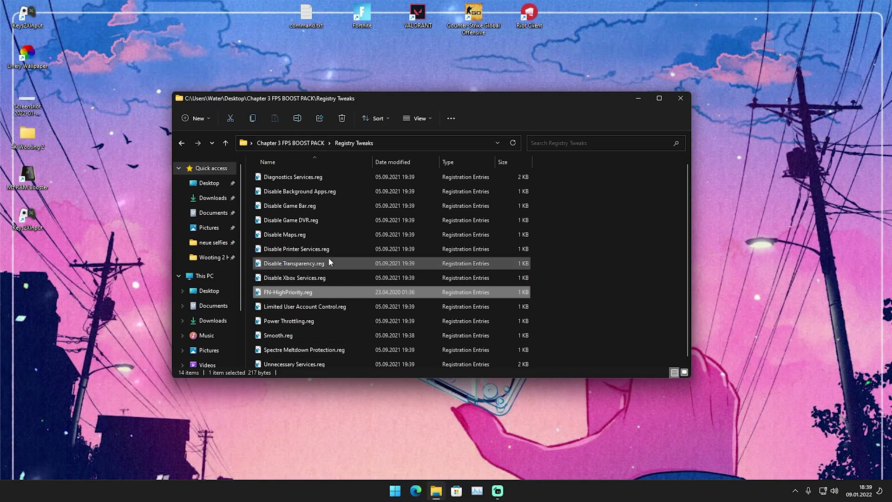
pyautogui.scroll(-1, 425, 239)
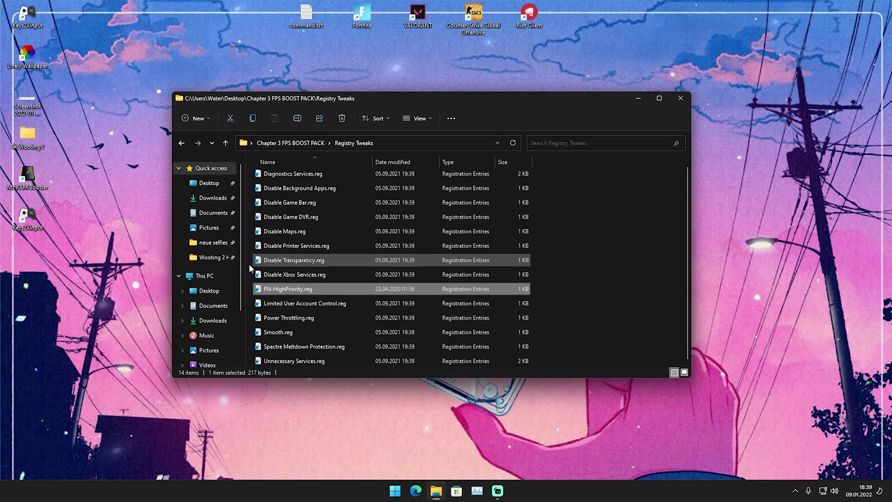
pyautogui.press('BackSpace')
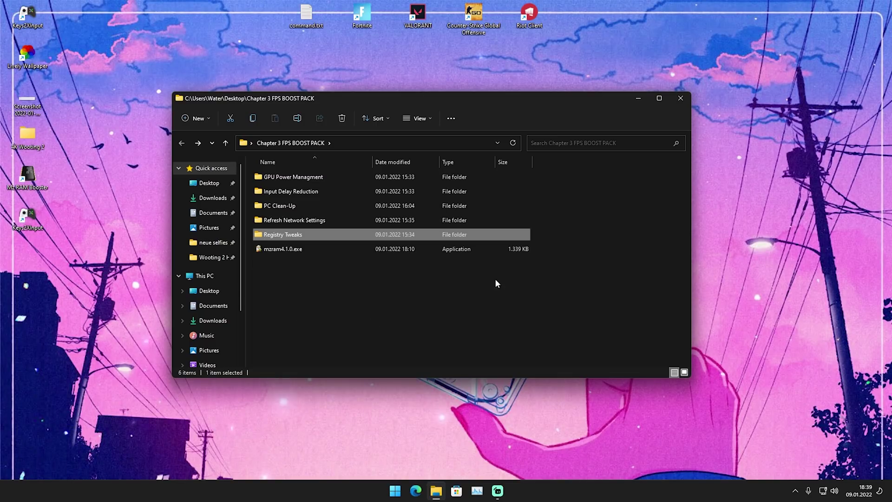
# - Cancel the mzram4.1.0.exe installer and open the running Mz RAM Booster from the tray
pyautogui.click(249, 263)
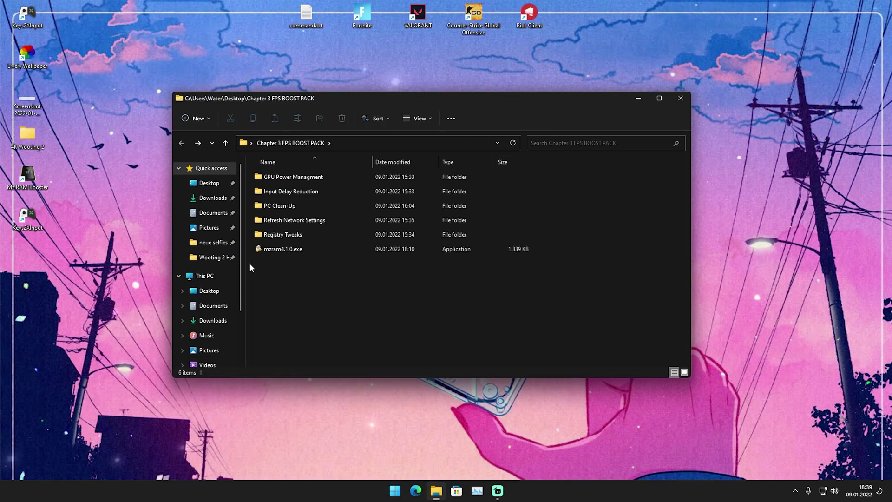
pyautogui.doubleClick(281, 249)
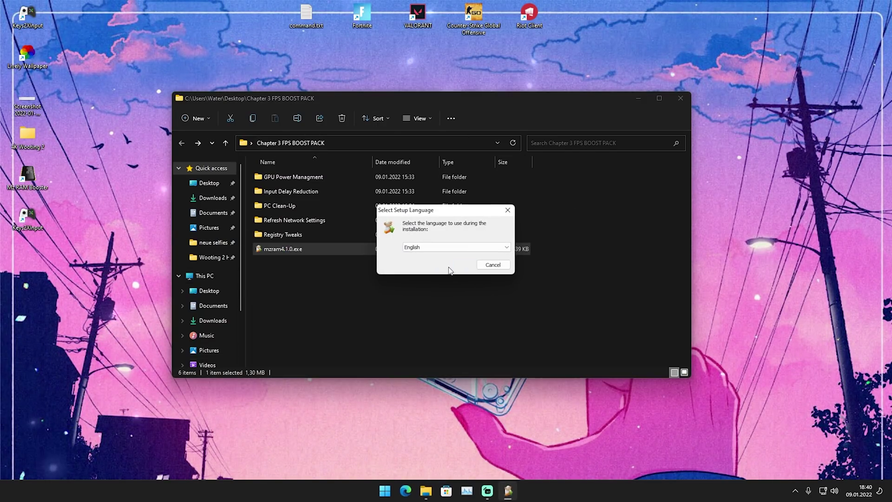
pyautogui.click(492, 265)
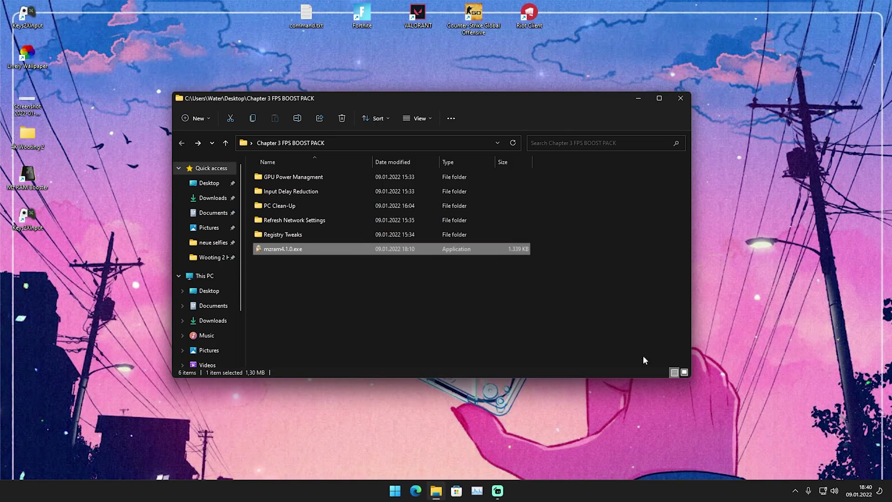
pyautogui.click(793, 491)
pyautogui.click(809, 450)
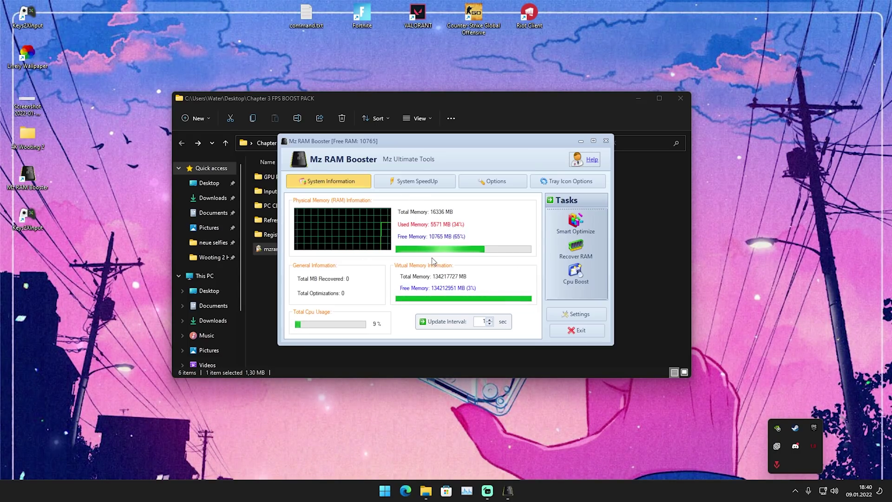
pyautogui.moveTo(377, 99); pyautogui.dragTo(326, 98)
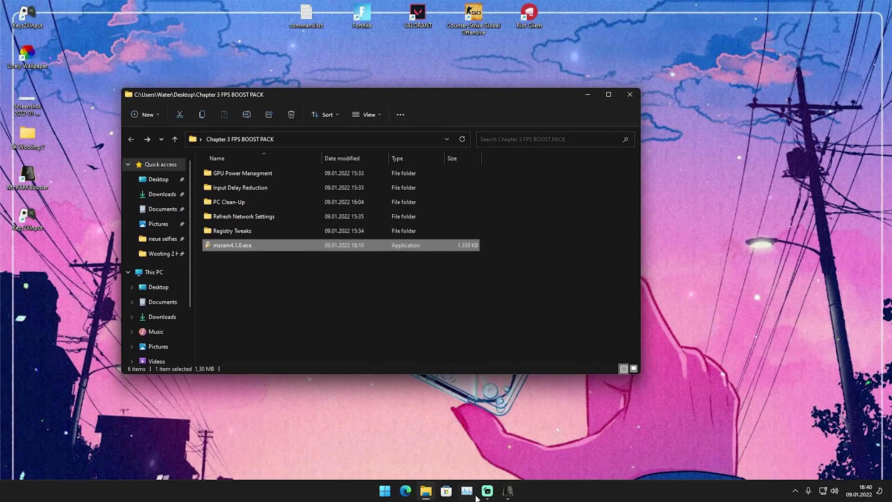
pyautogui.click(508, 491)
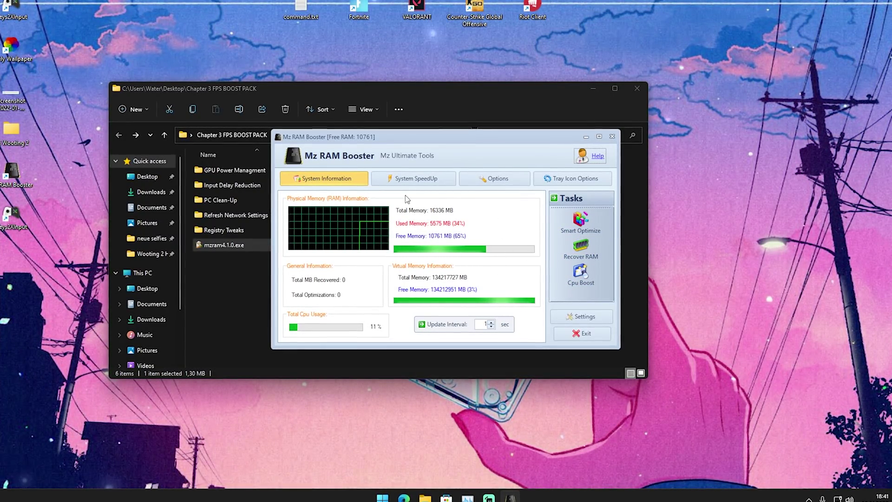
# - Show Mz RAM Booster's Options: auto-optimize below 2500 MB free, load on Windows startup
pyautogui.click(480, 183)
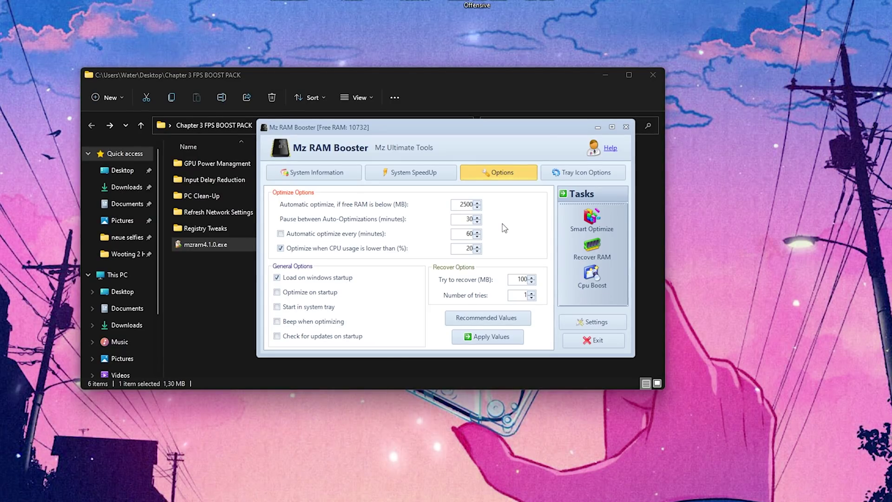
# - Return Mz RAM Booster to System Information, minimize it, and nudge the Explorer window right
pyautogui.click(316, 172)
pyautogui.click(598, 127)
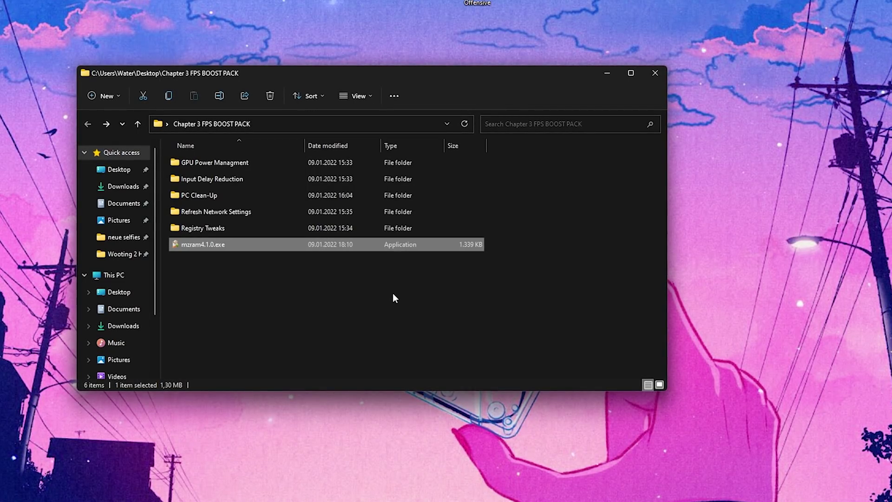
pyautogui.moveTo(327, 75); pyautogui.dragTo(376, 80)
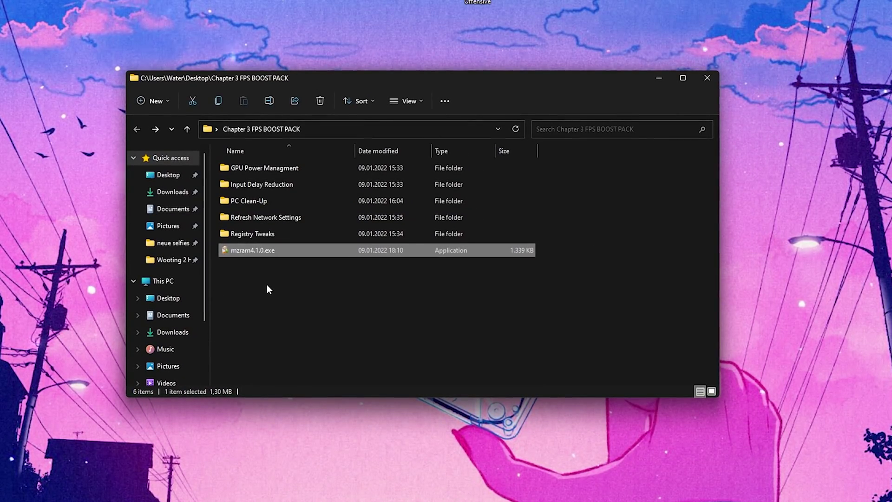